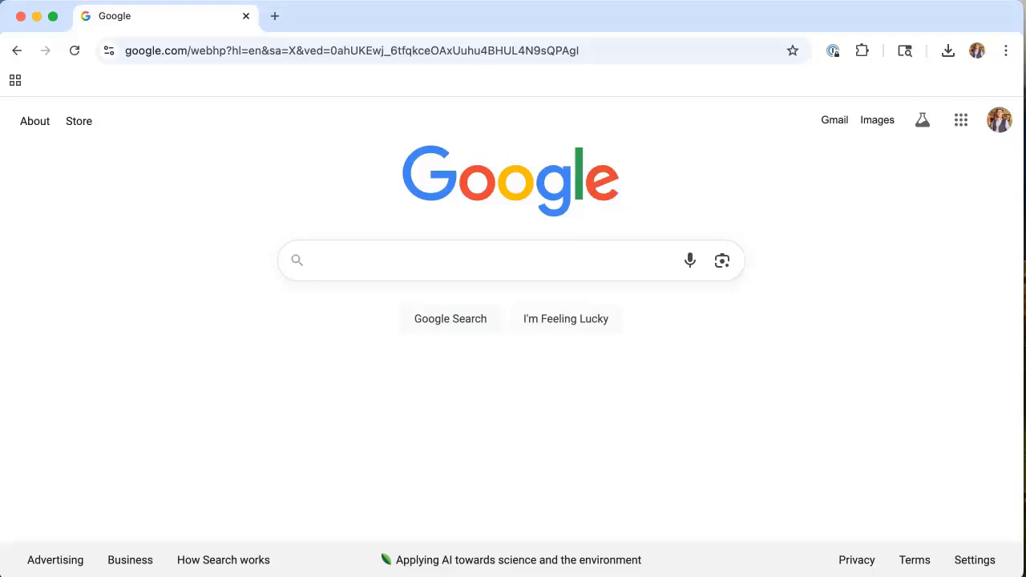
Step: Load avid.com from the address bar
left_click(292, 50)
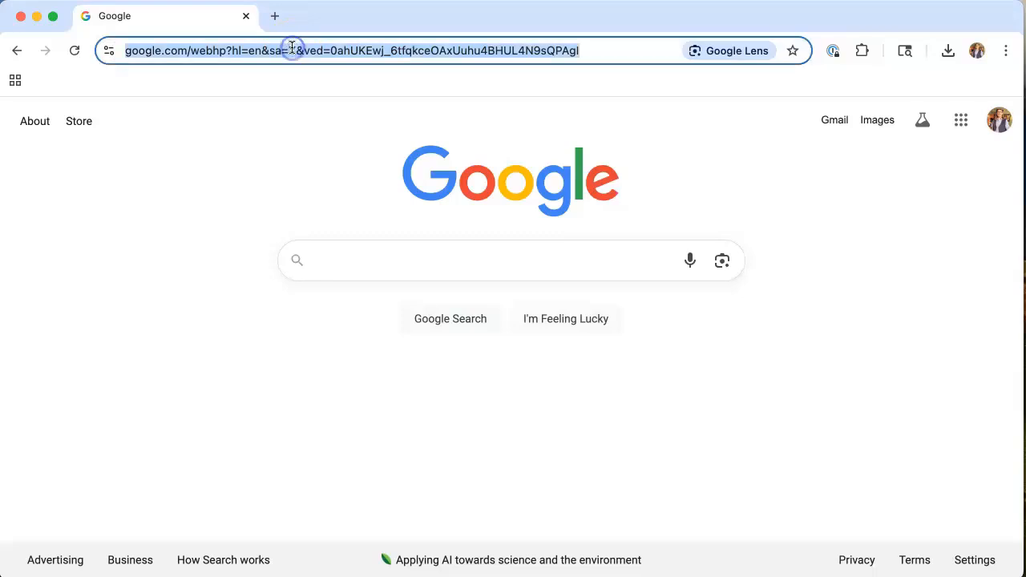
type("avi")
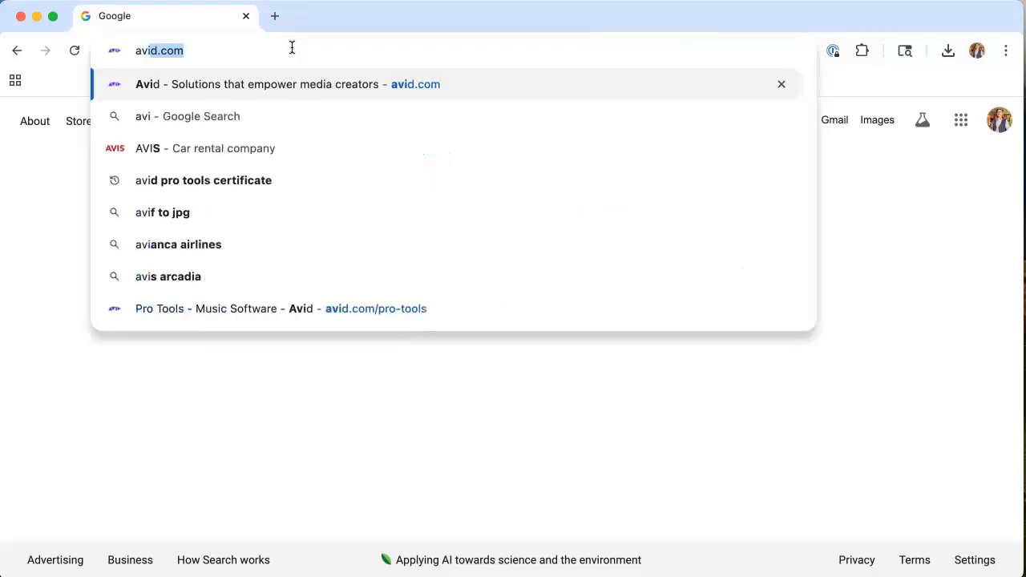
type("d.com")
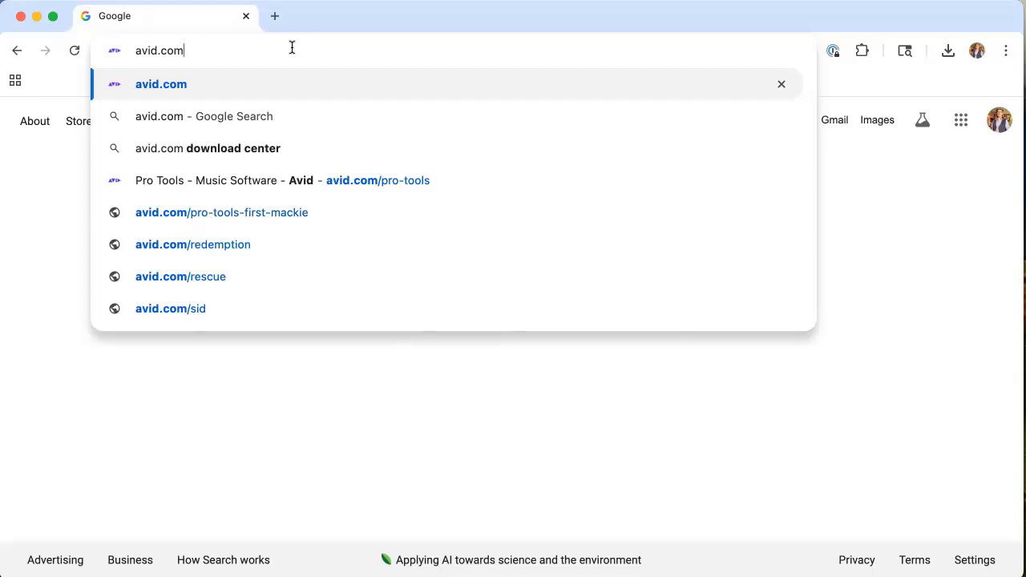
key("Return")
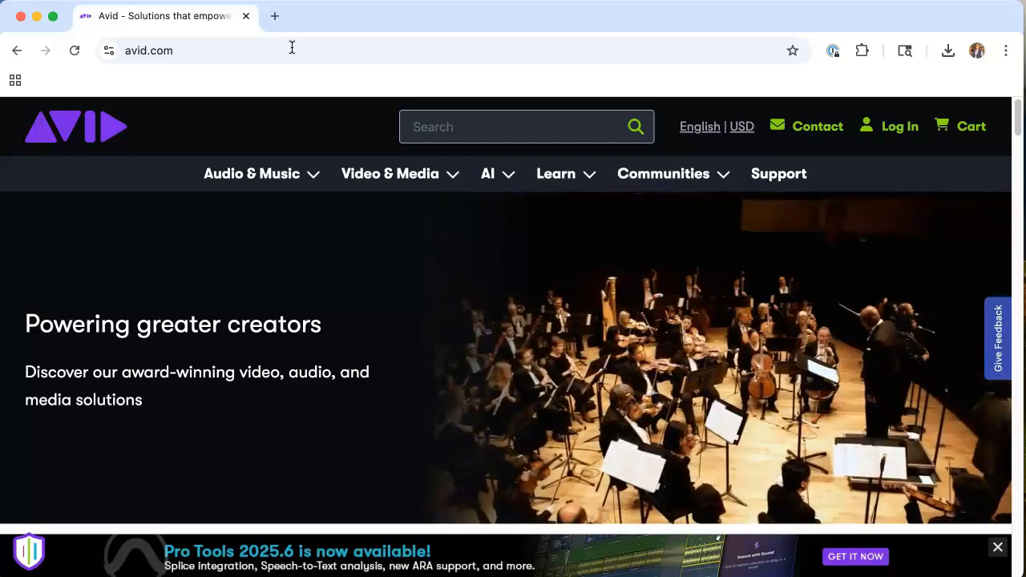
Step: Open Pro Tools from the Audio & Music menu and scroll to the Artist $99, Studio $299, Ultimate $599 plans
left_click(246, 176)
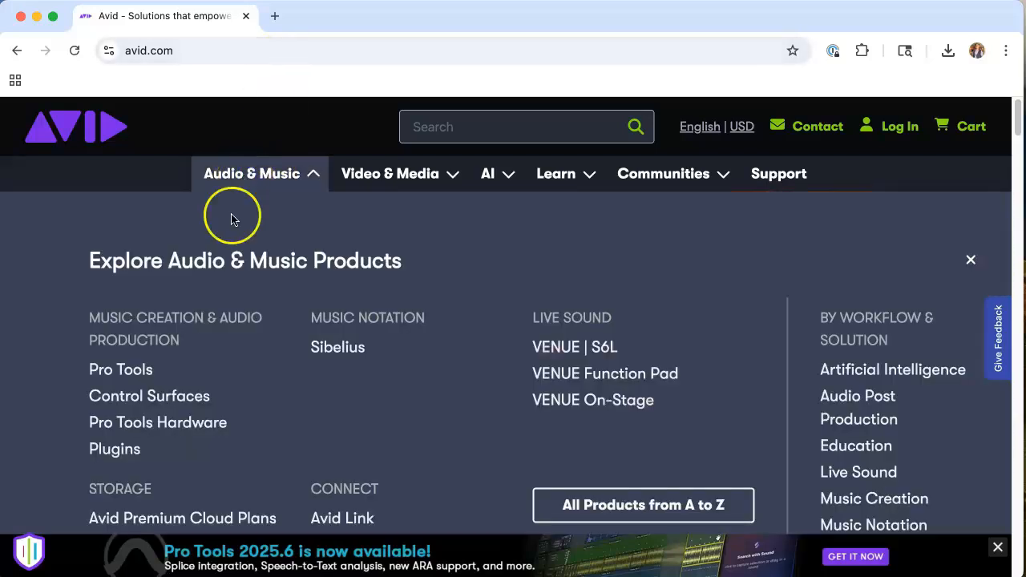
left_click(103, 374)
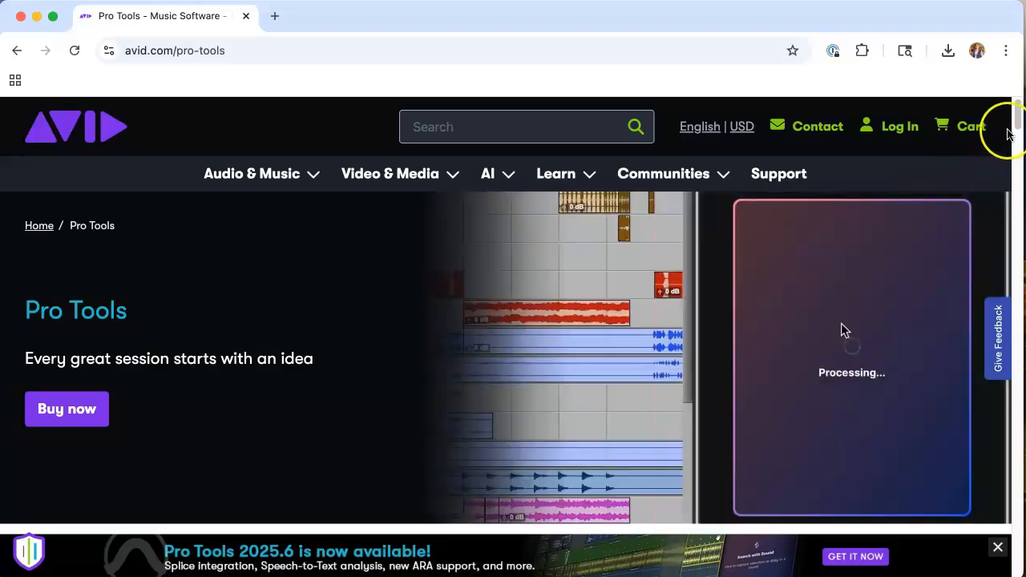
left_click_drag(1018, 126, 1015, 170)
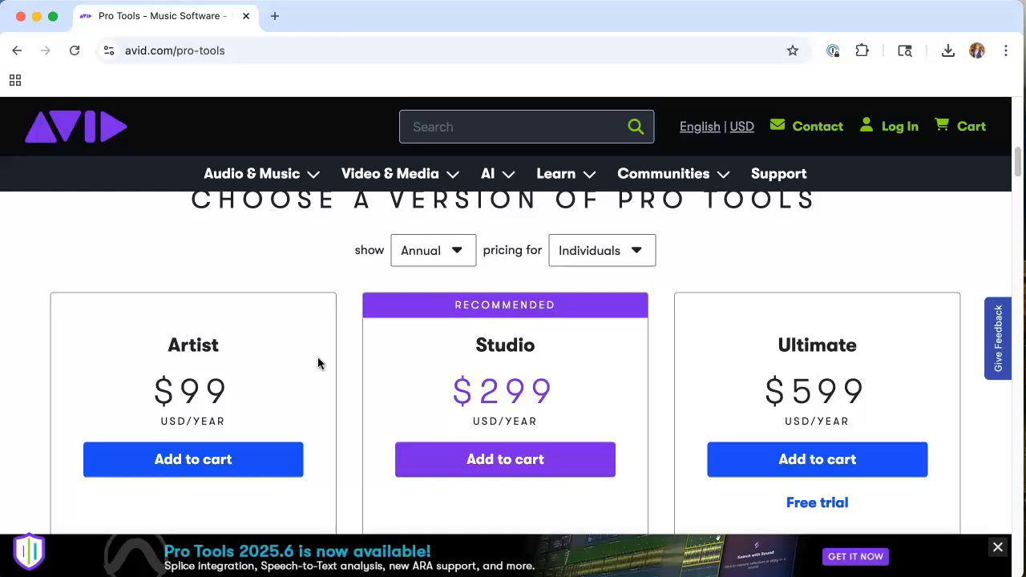
Step: Switch pricing to Students & Teachers, then scroll down to the resources for existing users
left_click(640, 251)
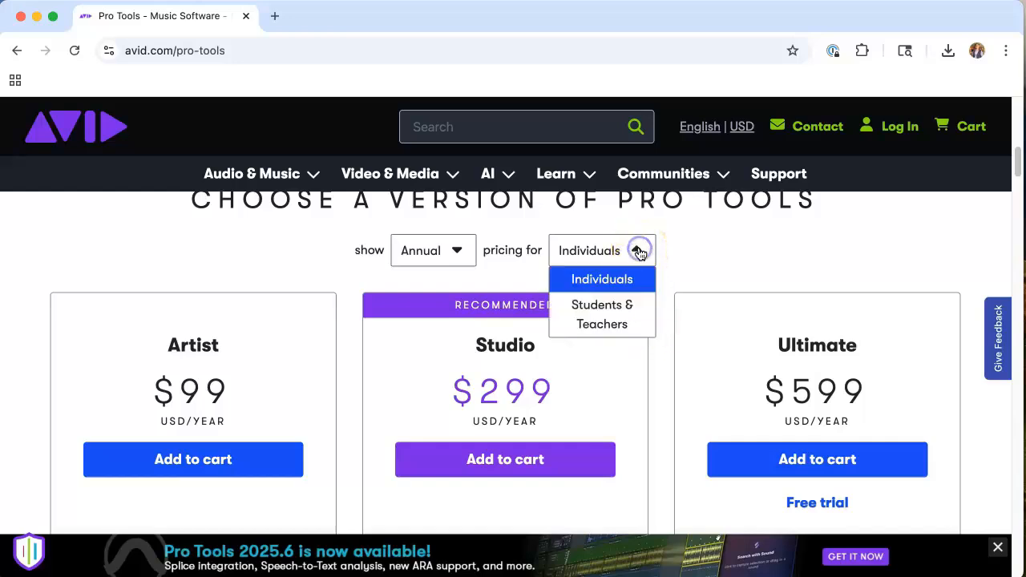
left_click(594, 312)
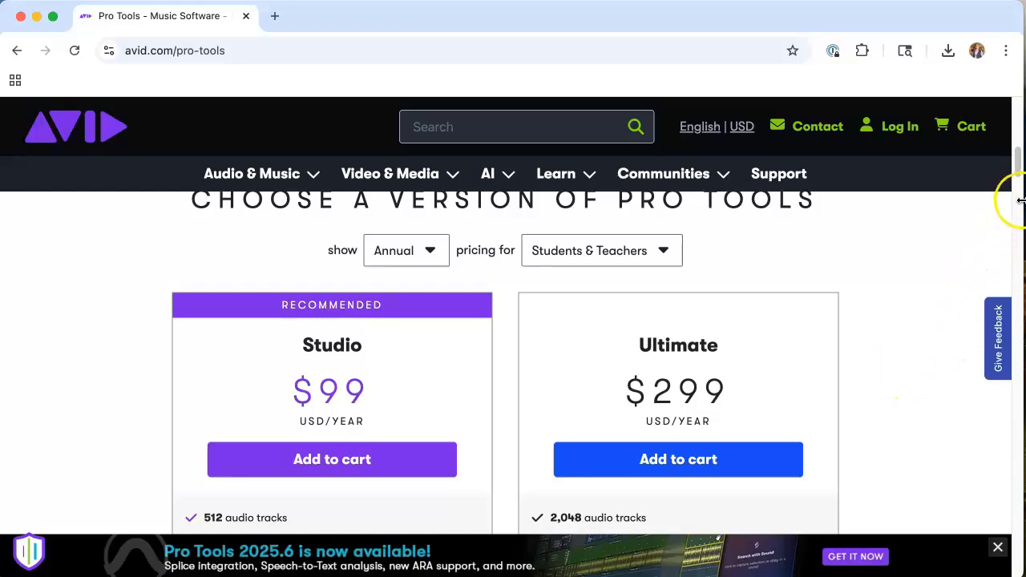
left_click_drag(1016, 175, 1015, 226)
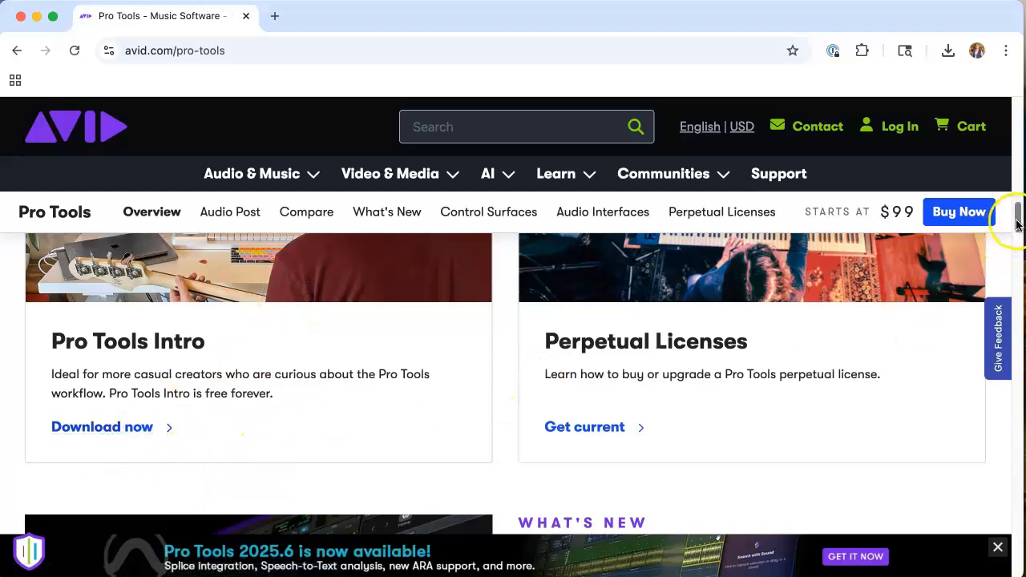
left_click_drag(1017, 221, 1012, 550)
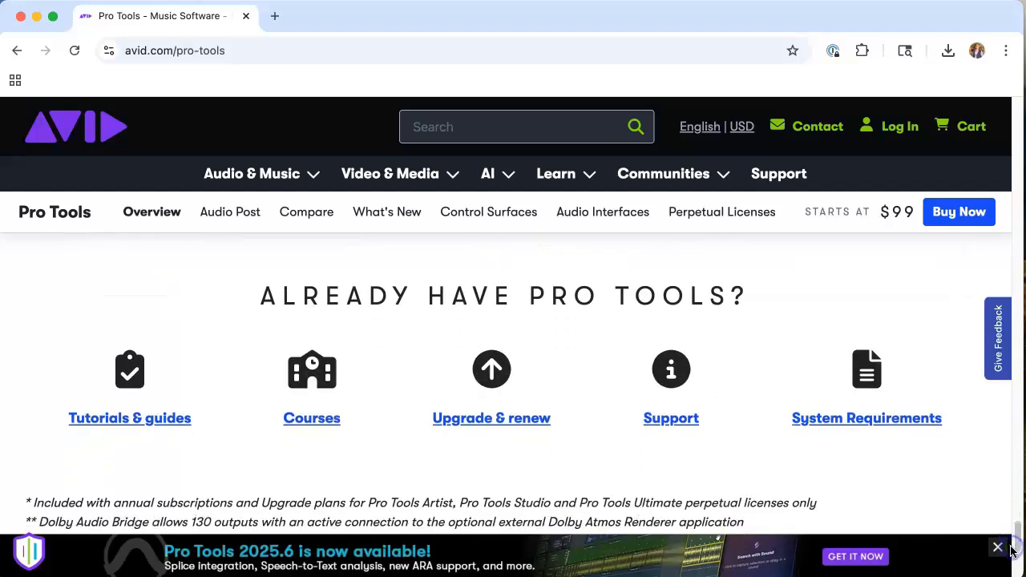
Step: Open the System Requirements article and scroll through its supported macOS versions
left_click(849, 420)
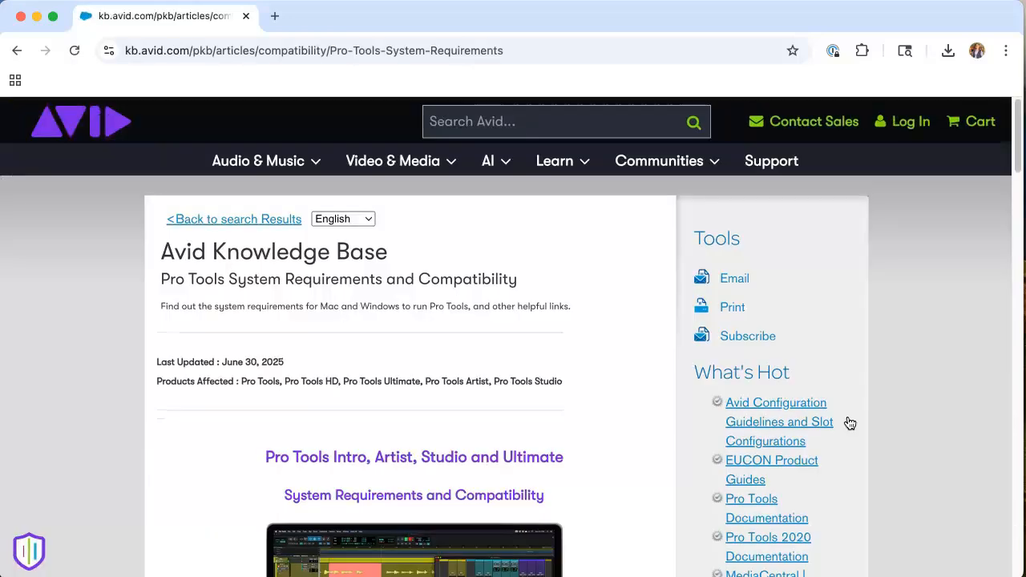
left_click_drag(1018, 155, 1016, 281)
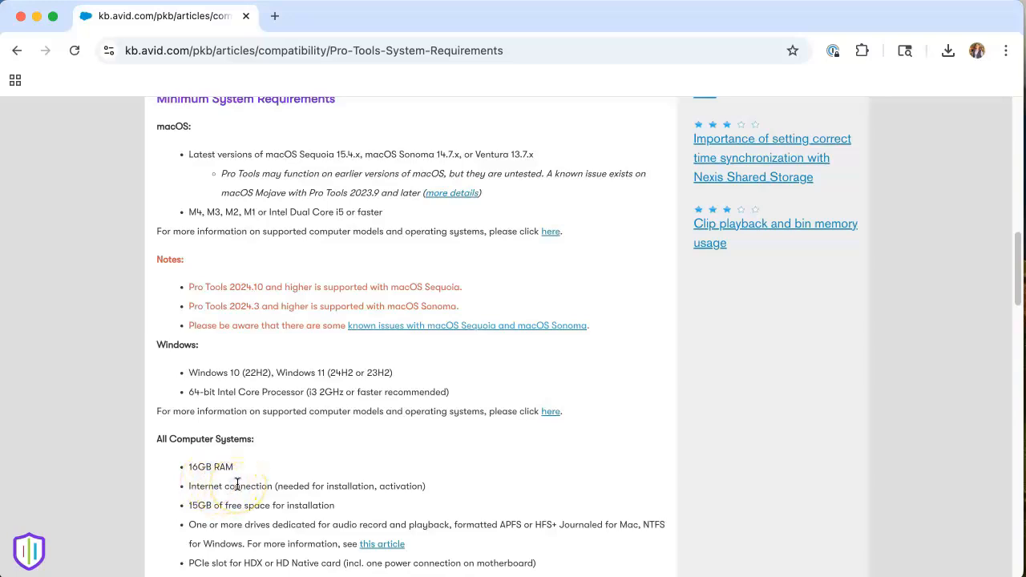
left_click_drag(1020, 280, 1018, 304)
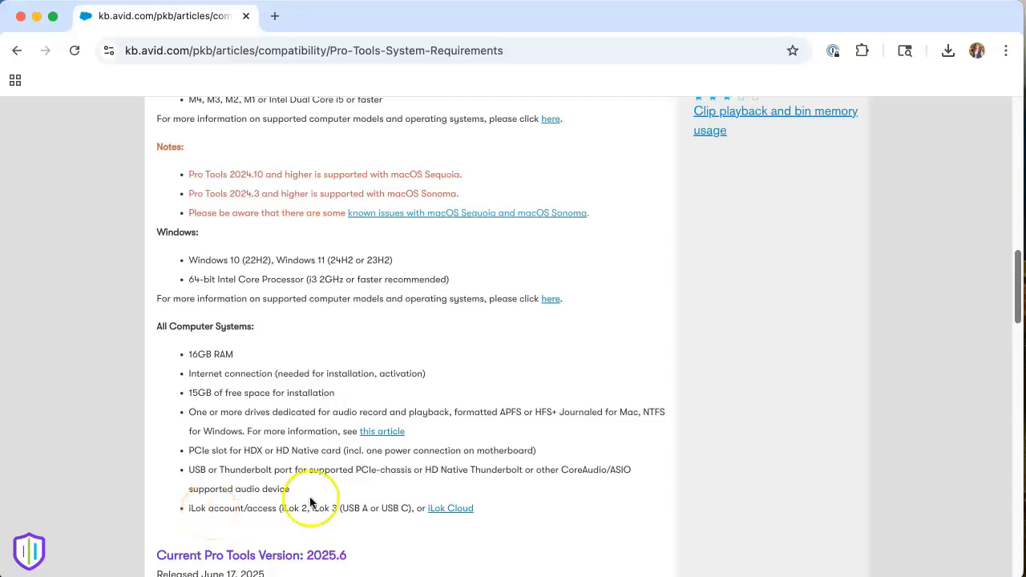
left_click_drag(1016, 319, 1015, 270)
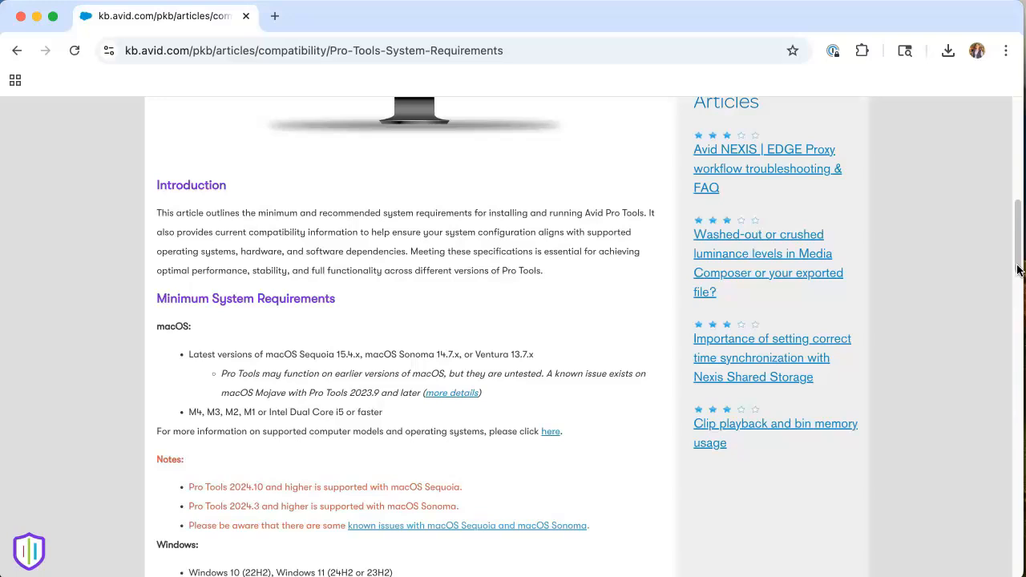
left_click_drag(1016, 270, 1014, 224)
Step: Go back to the Pro Tools page and choose Download now on the Pro Tools Intro card
left_click(15, 50)
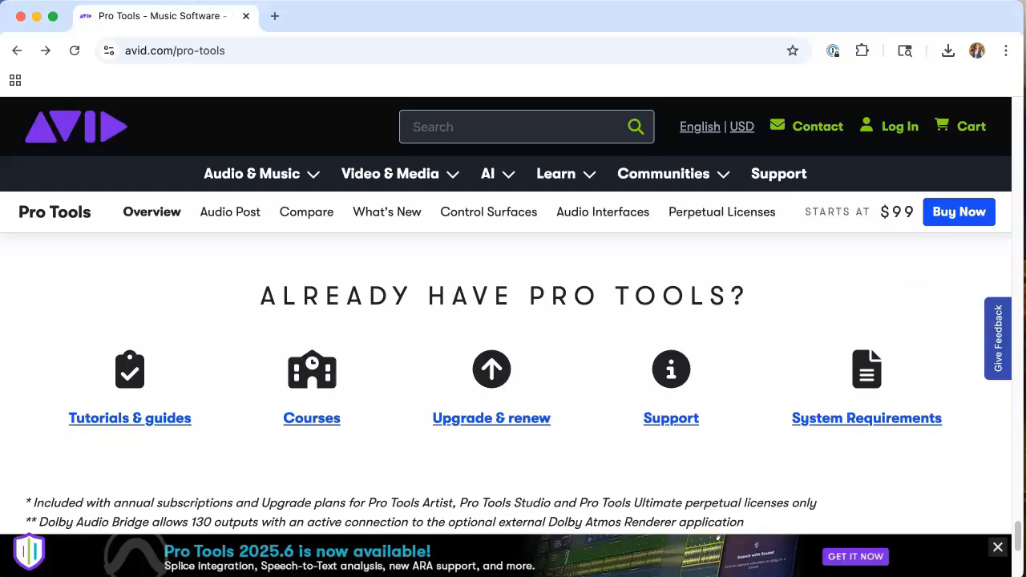
left_click_drag(1016, 542, 1021, 223)
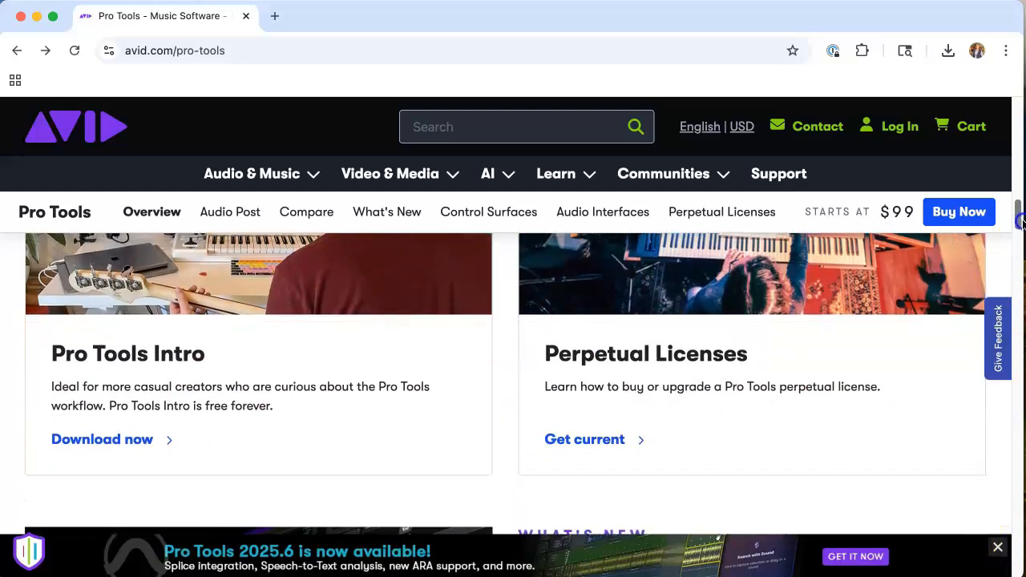
left_click(150, 442)
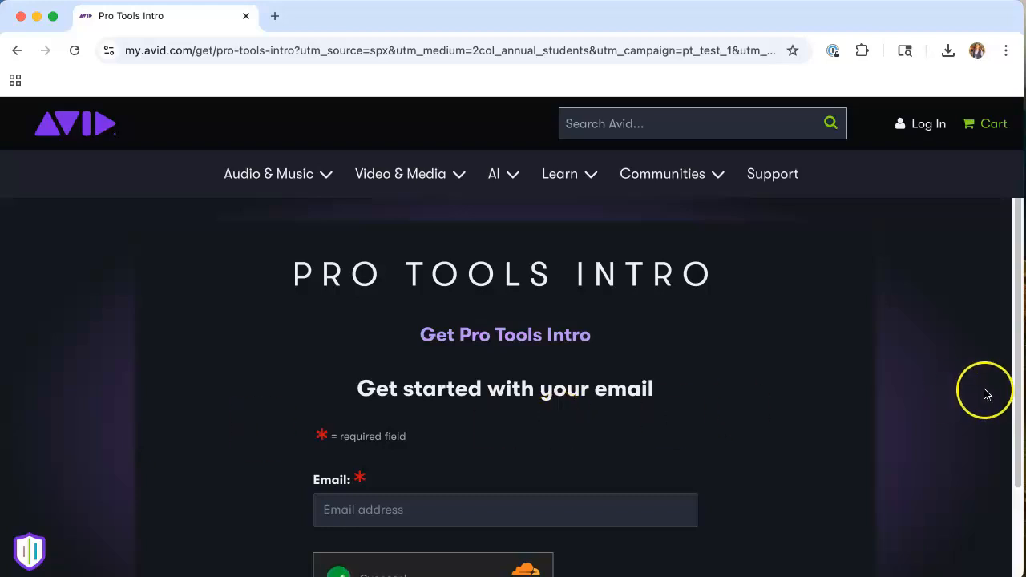
Step: Enter the account e-mail address in the Get Pro Tools Intro form's Email field
left_click_drag(1019, 377, 1017, 411)
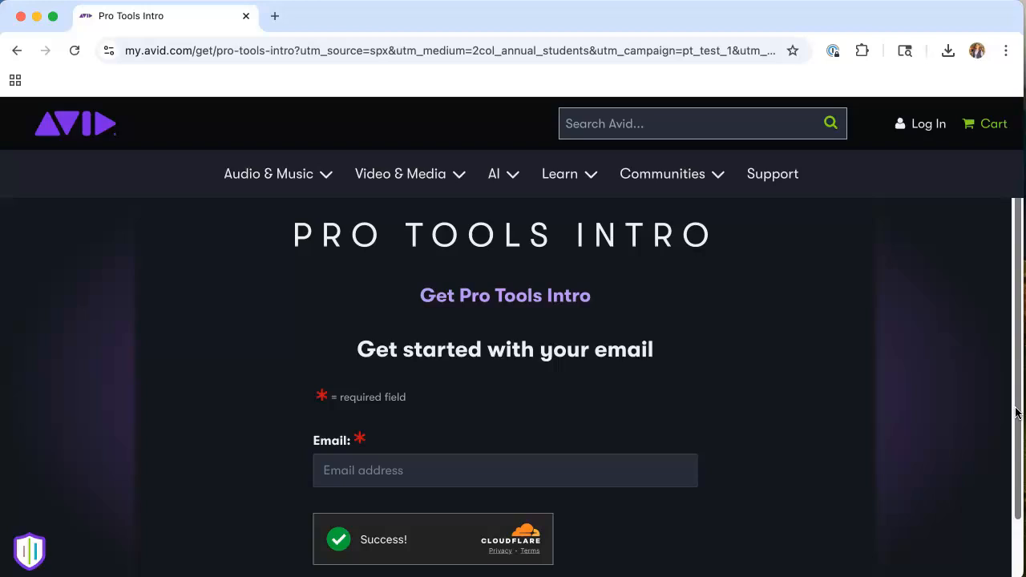
left_click_drag(1016, 412, 1017, 425)
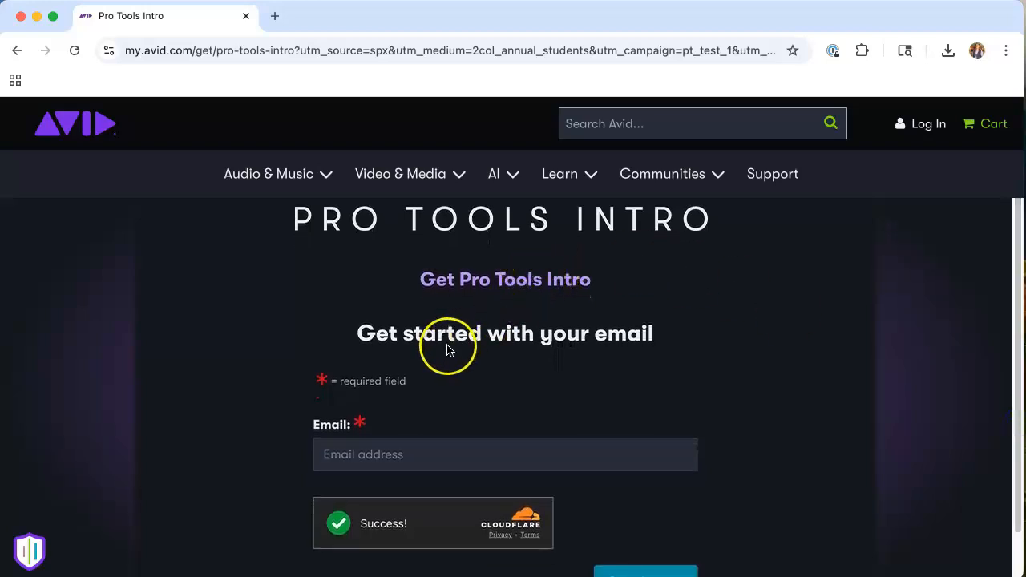
left_click_drag(1017, 346, 1017, 363)
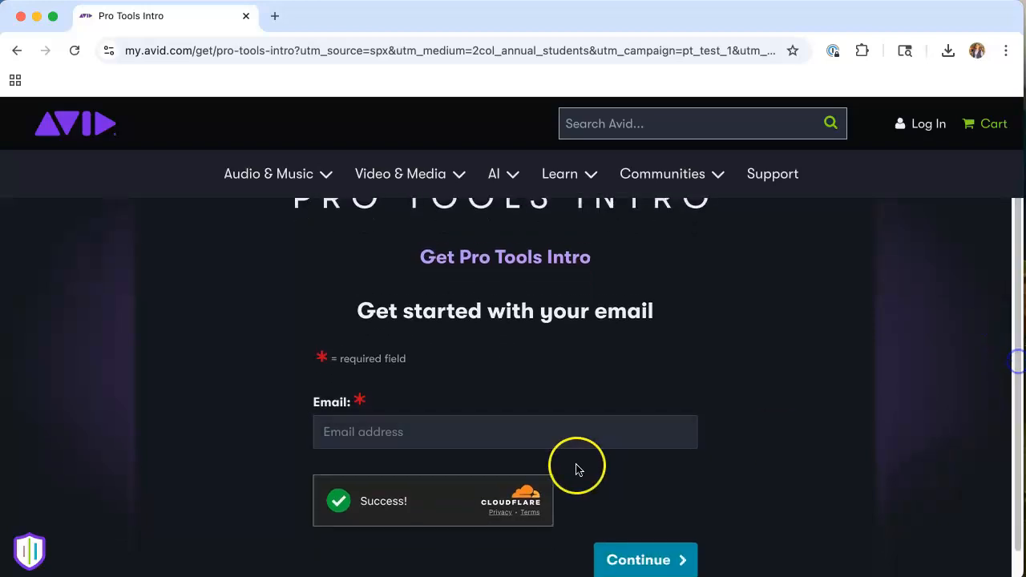
left_click(453, 430)
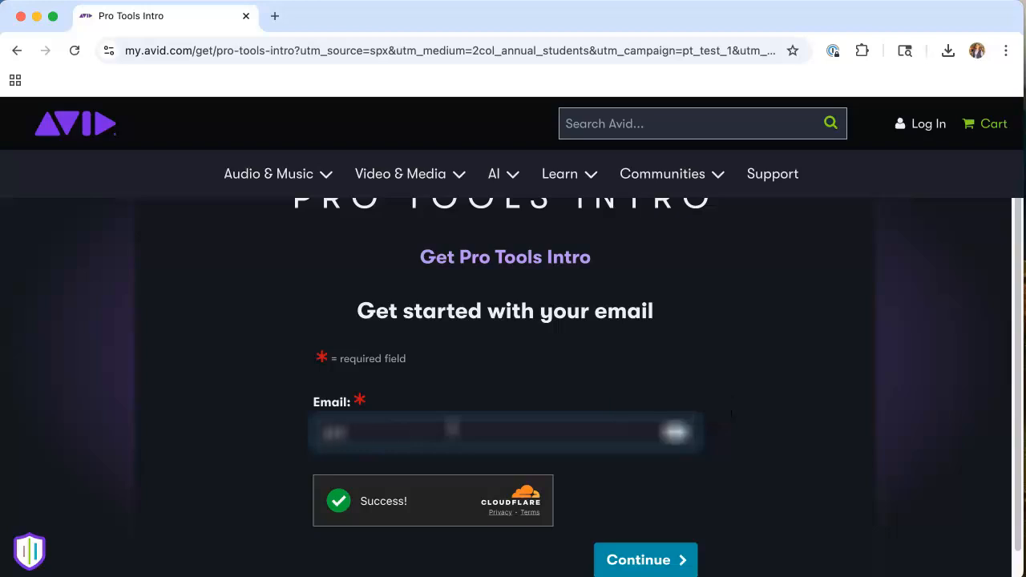
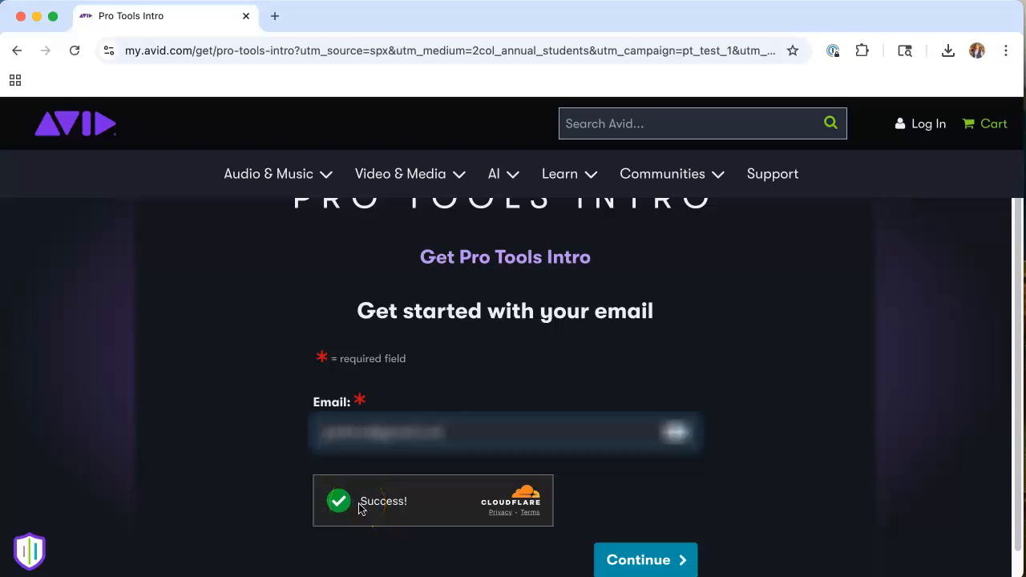
Step: Continue past the email form, enter the account password on the Sign In page, and continue
left_click(629, 558)
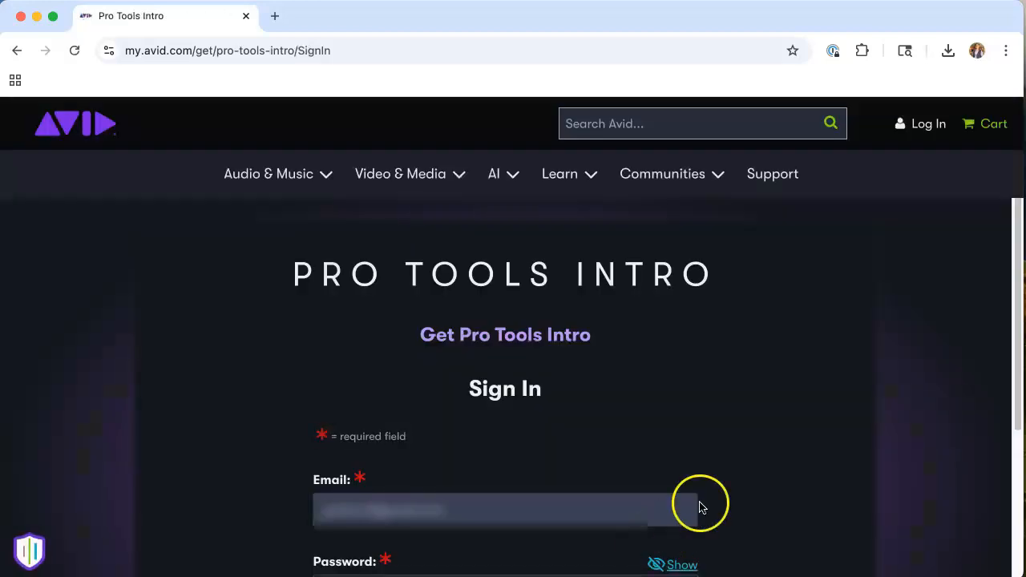
left_click_drag(1016, 257, 1013, 355)
left_click(411, 437)
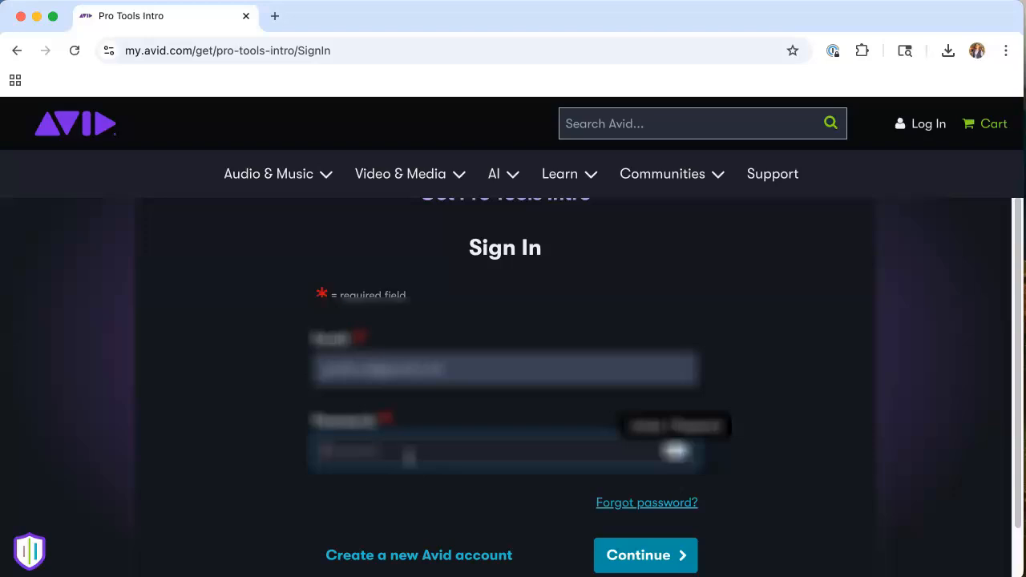
type("•••••")
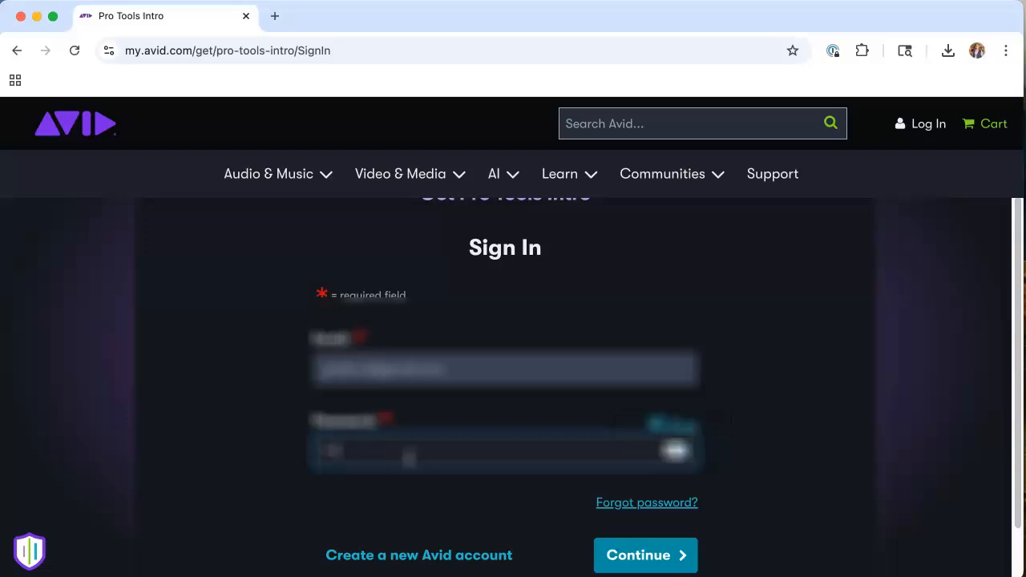
type("•")
scroll(409, 458, "down", 1)
left_click(644, 505)
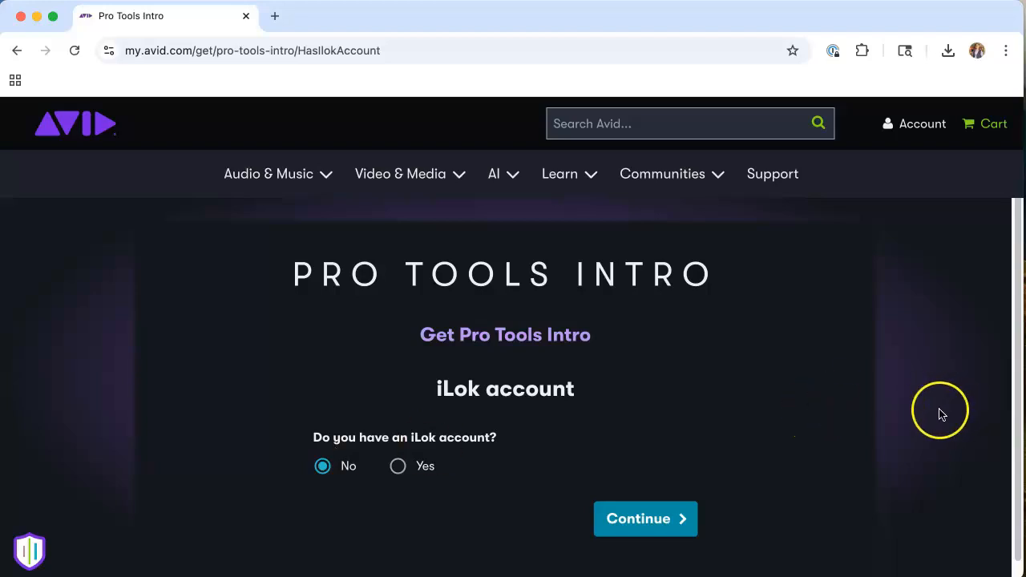
Step: Keep 'No' for having an iLok account and continue to start the license setup
left_click(640, 522)
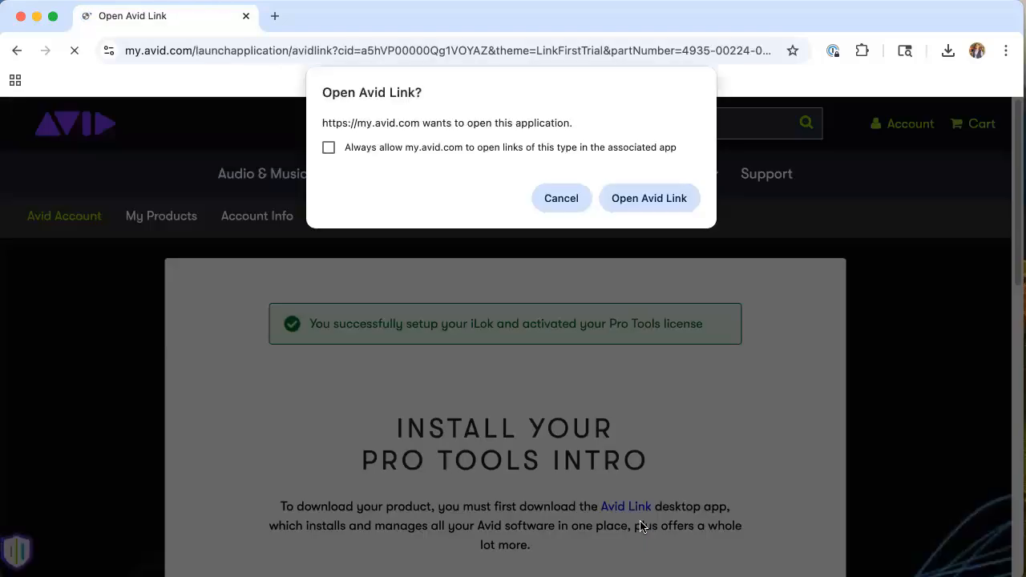
Step: Scroll the Install Your Pro Tools Intro page down to the Launch Avid Link button
left_click_drag(1018, 282, 1019, 329)
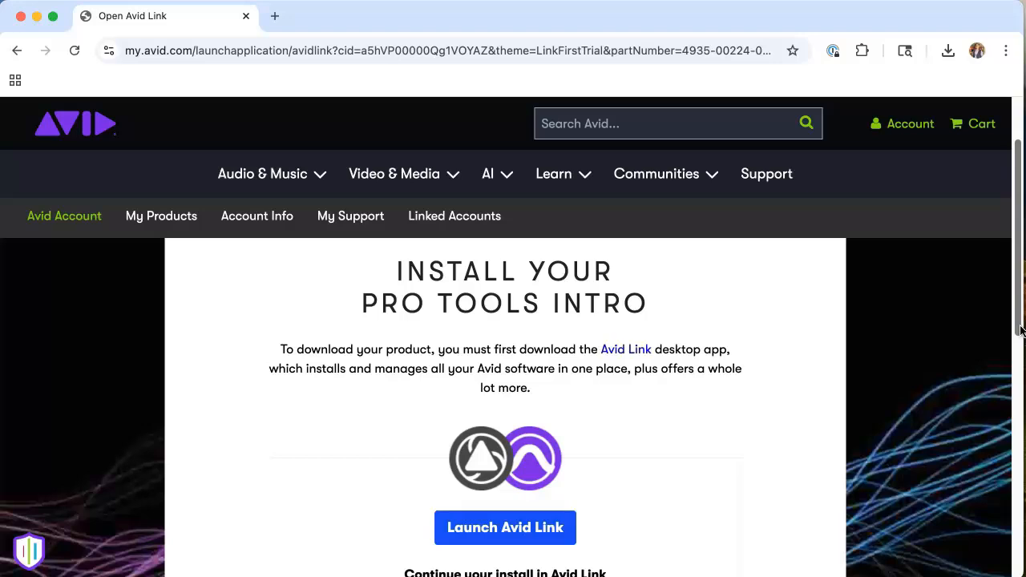
Step: Download Avid Link for macOS and show Avid_Link_25.5.1_Mac.pkg in Finder
left_click(621, 353)
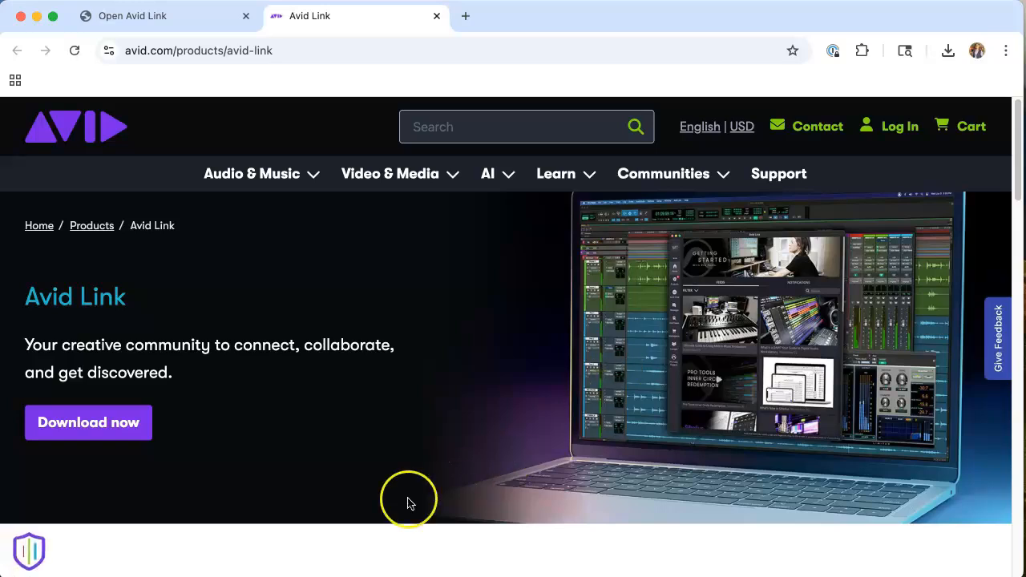
left_click(71, 428)
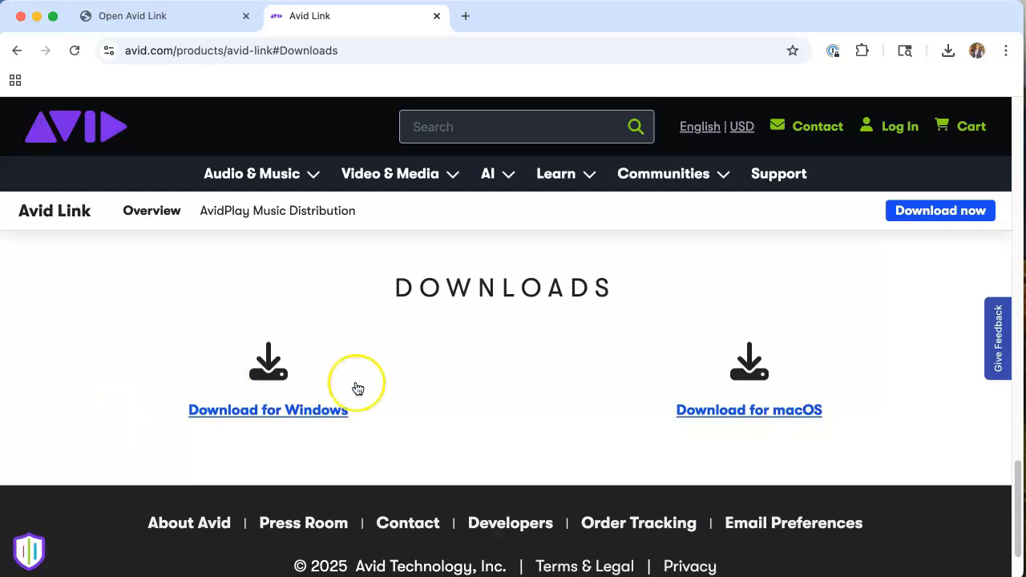
left_click(750, 414)
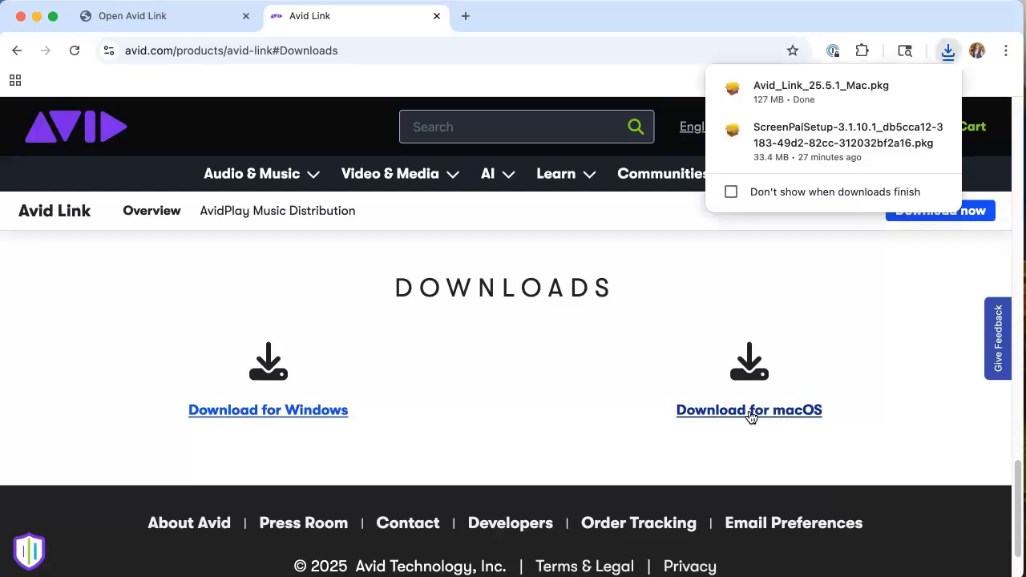
left_click(904, 89)
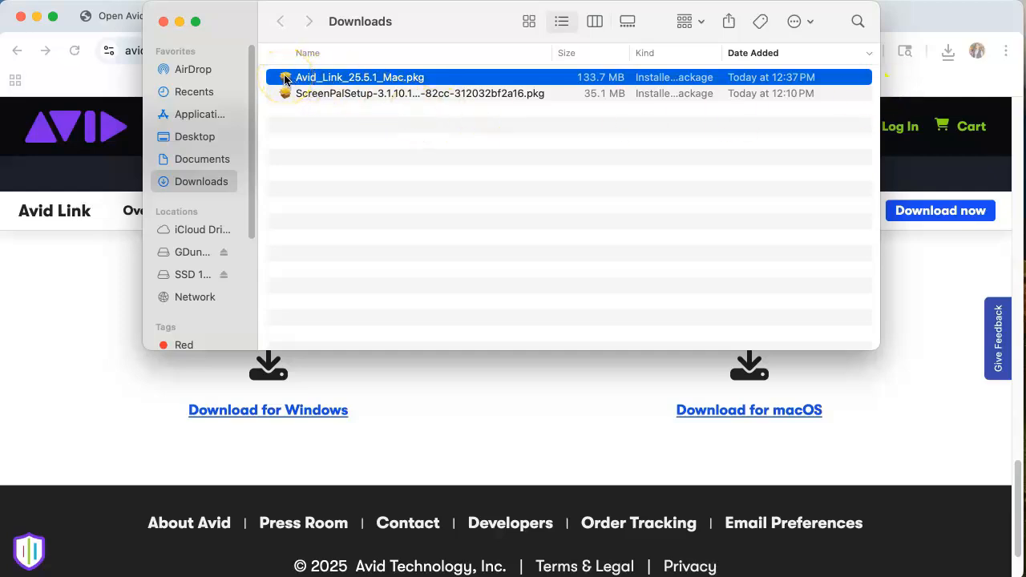
Step: Launch Avid_Link_25.5.1_Mac.pkg, allow its pre-install check and continue past the introduction
double_click(285, 78)
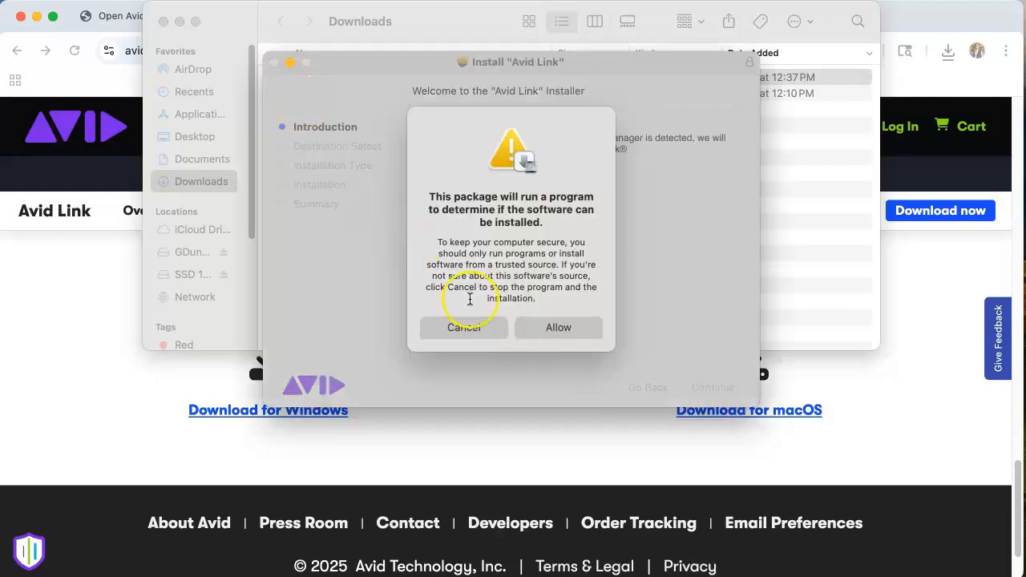
left_click(573, 336)
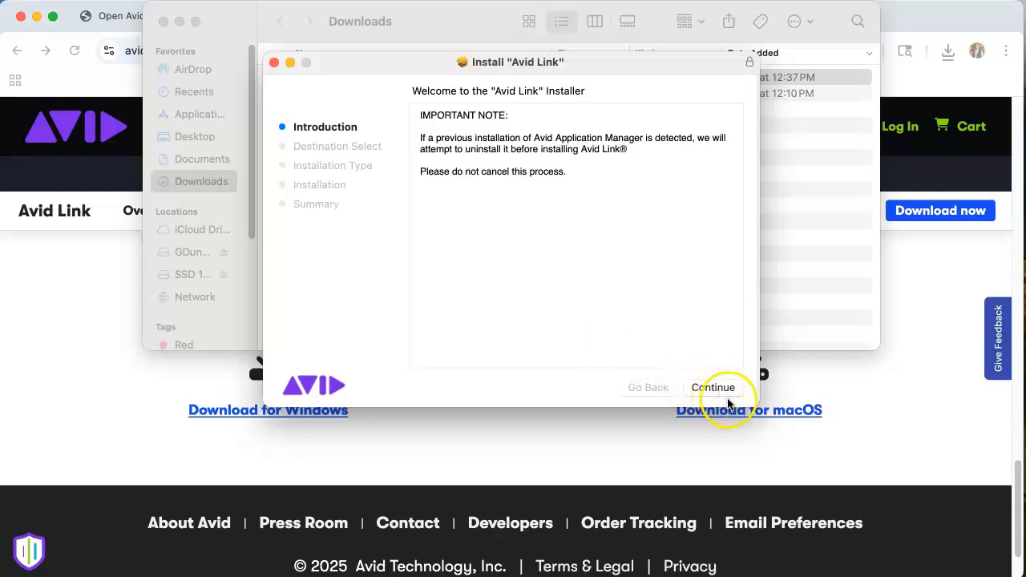
left_click(714, 389)
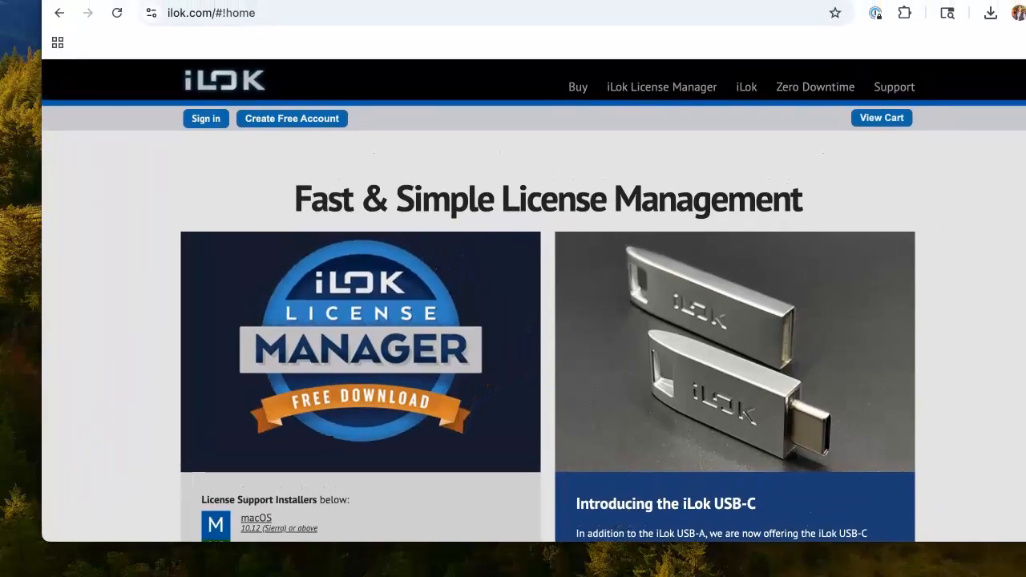
Step: Sign in to ilok.com with the account User ID and password, then open the iLok License Manager page
left_click(198, 126)
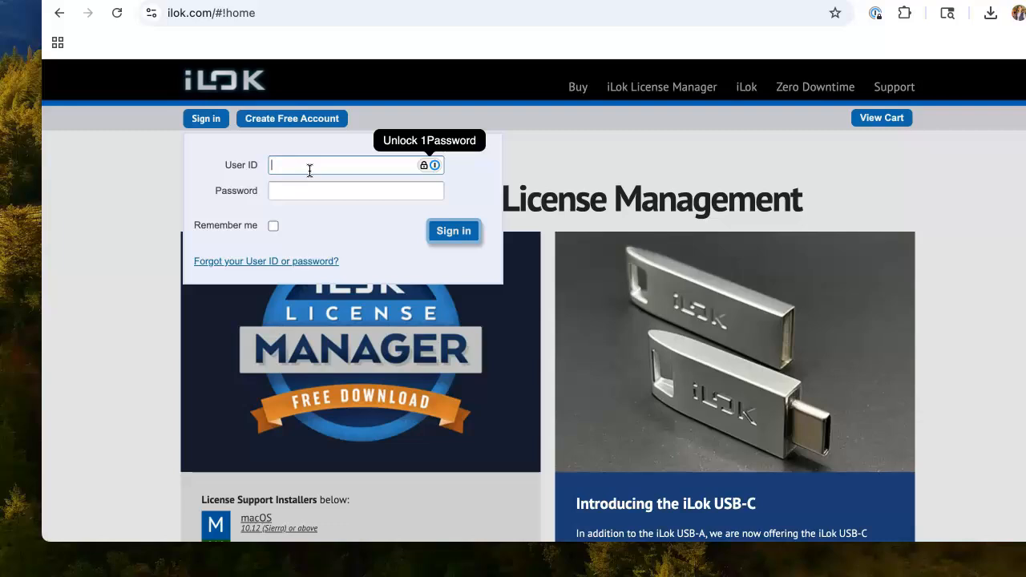
type("********")
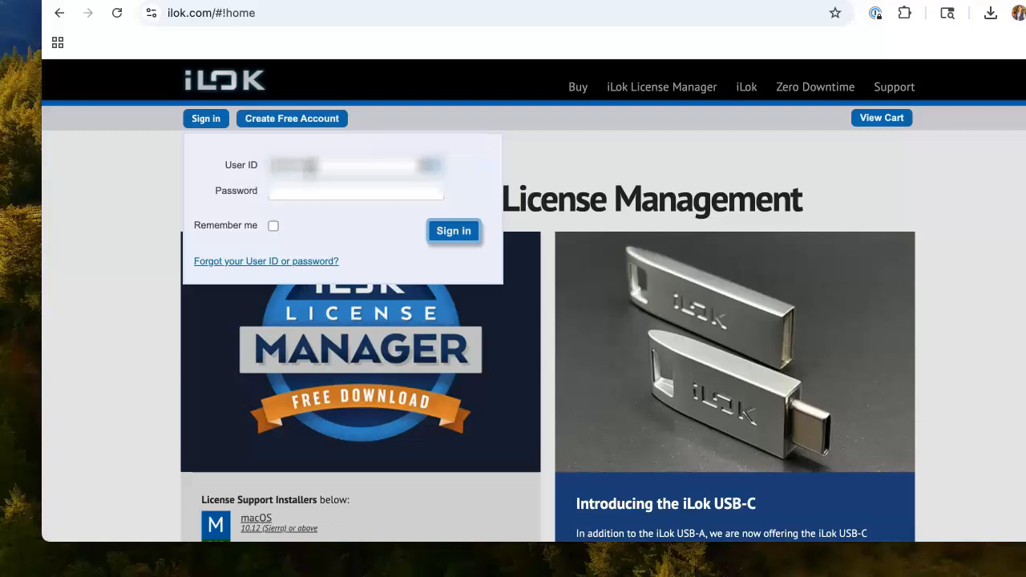
type("********")
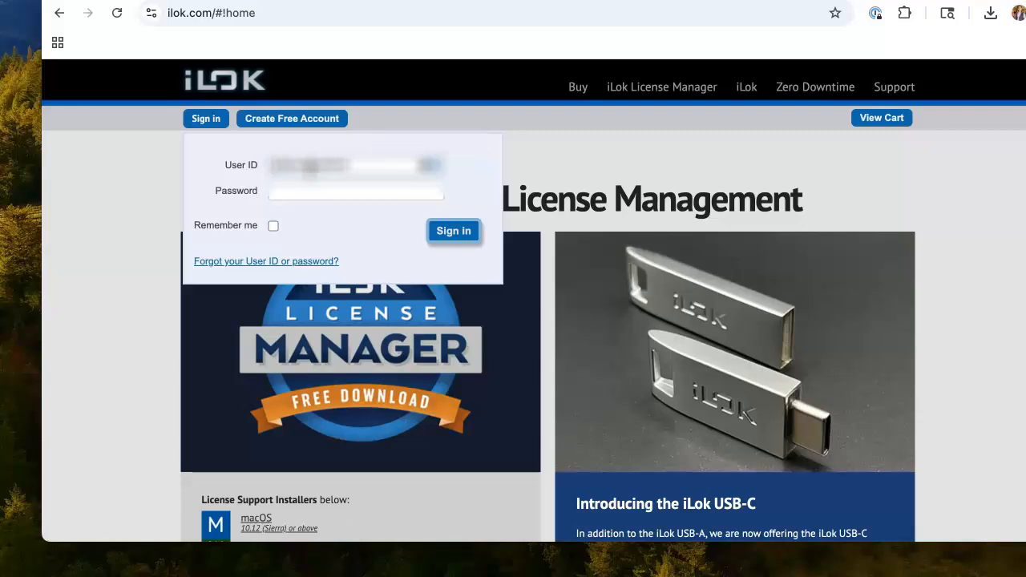
key("Tab")
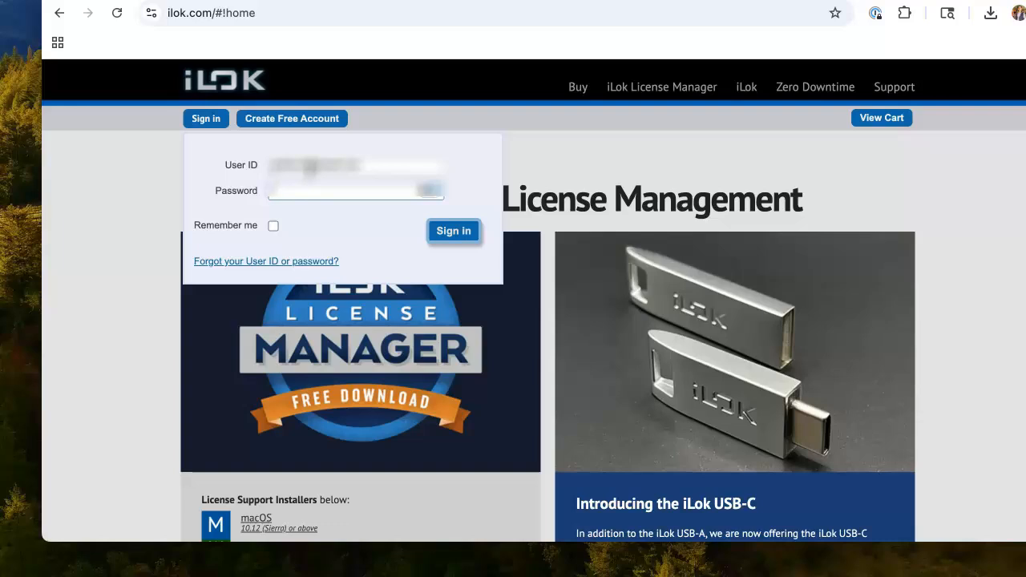
type("**********")
left_click(463, 234)
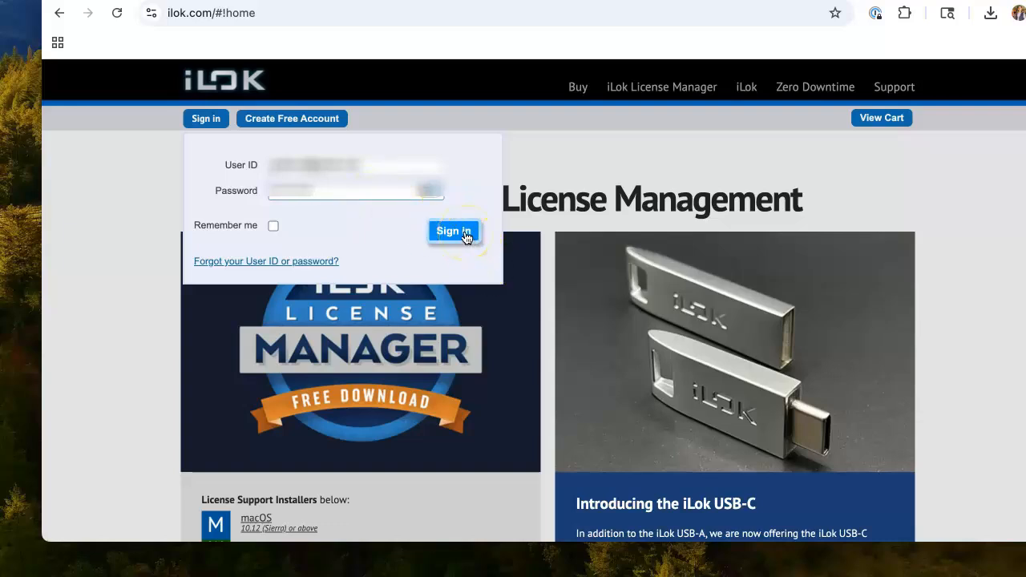
left_click(324, 346)
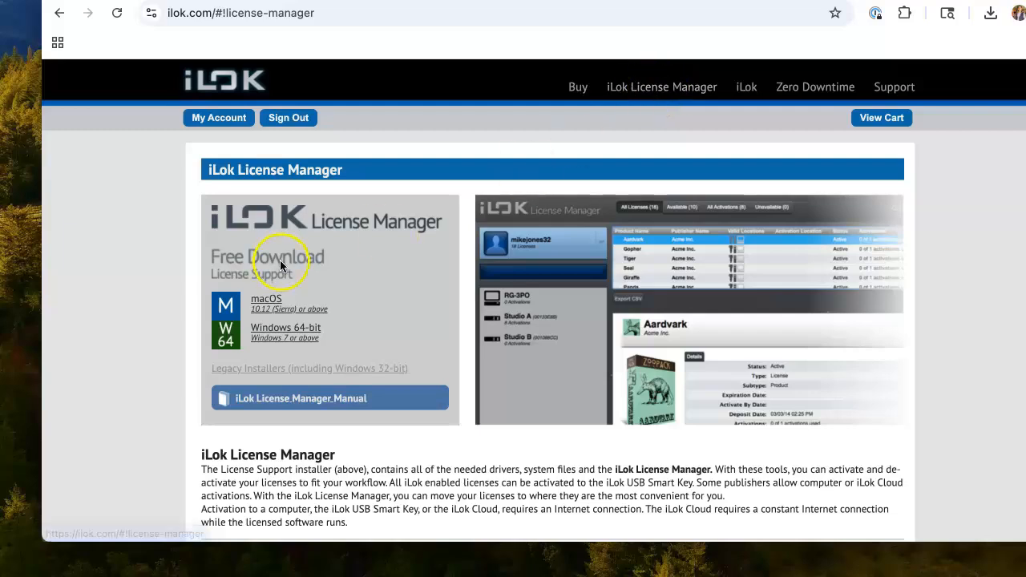
Step: Download LicenseSupportInstallerMac.zip, unzip it, mount the disk image and launch License Support.pkg
left_click(267, 298)
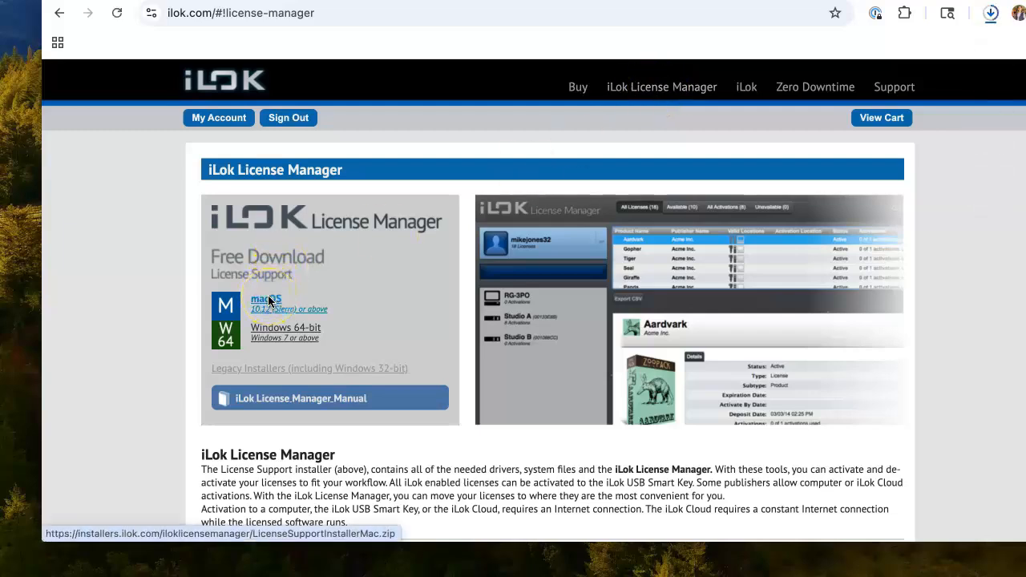
left_click(990, 13)
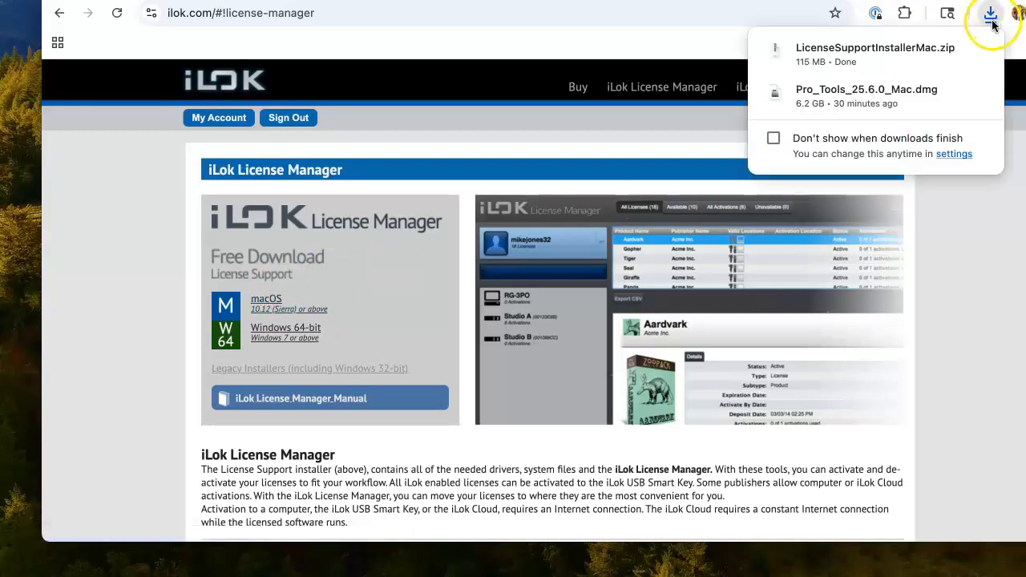
left_click(949, 53)
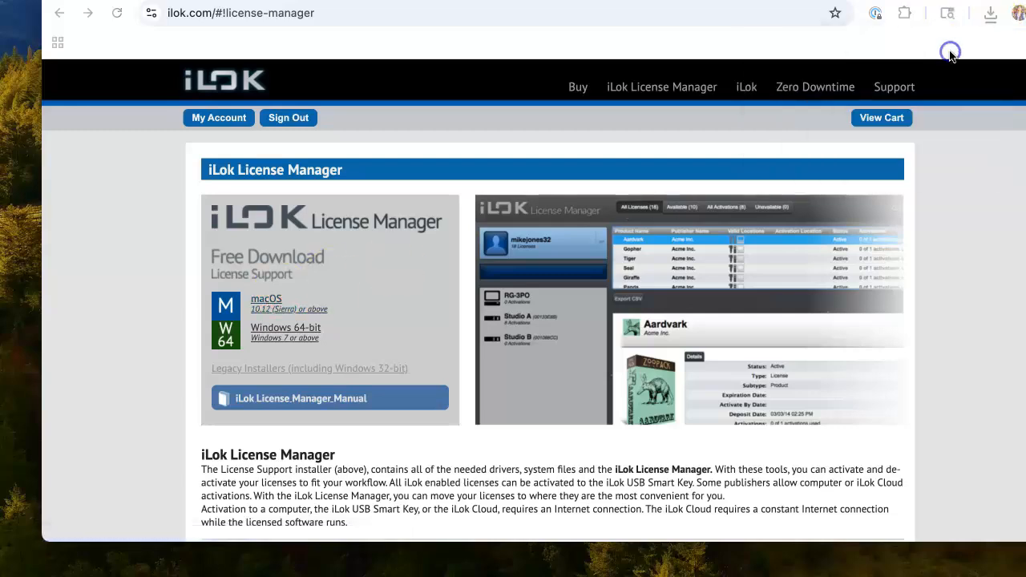
double_click(291, 40)
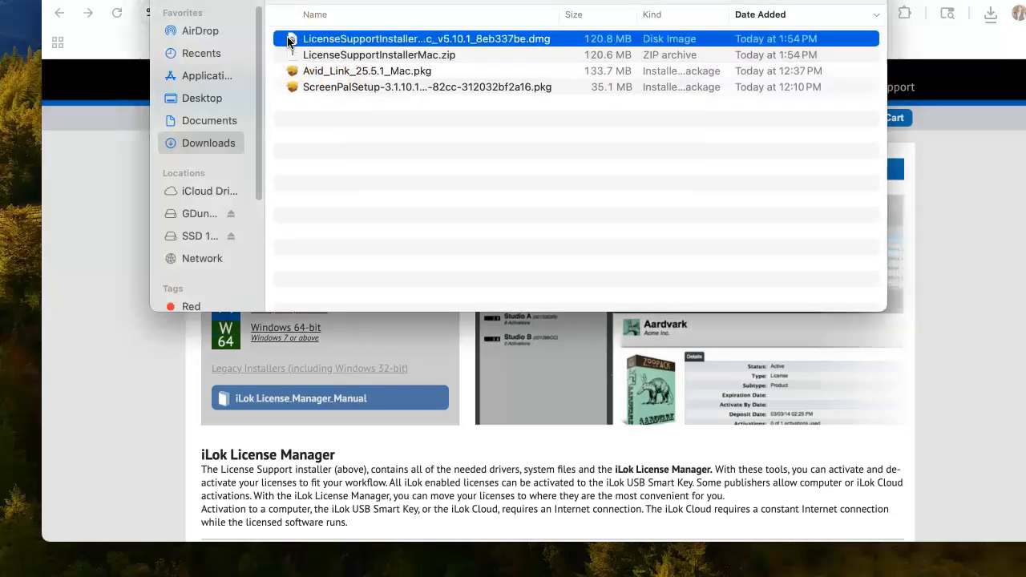
double_click(290, 40)
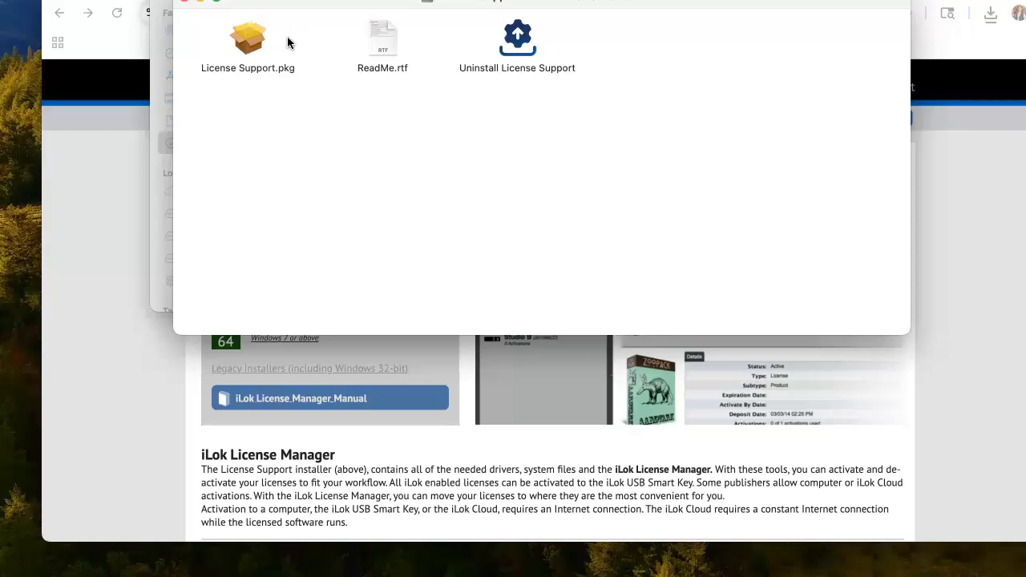
double_click(243, 44)
double_click(243, 43)
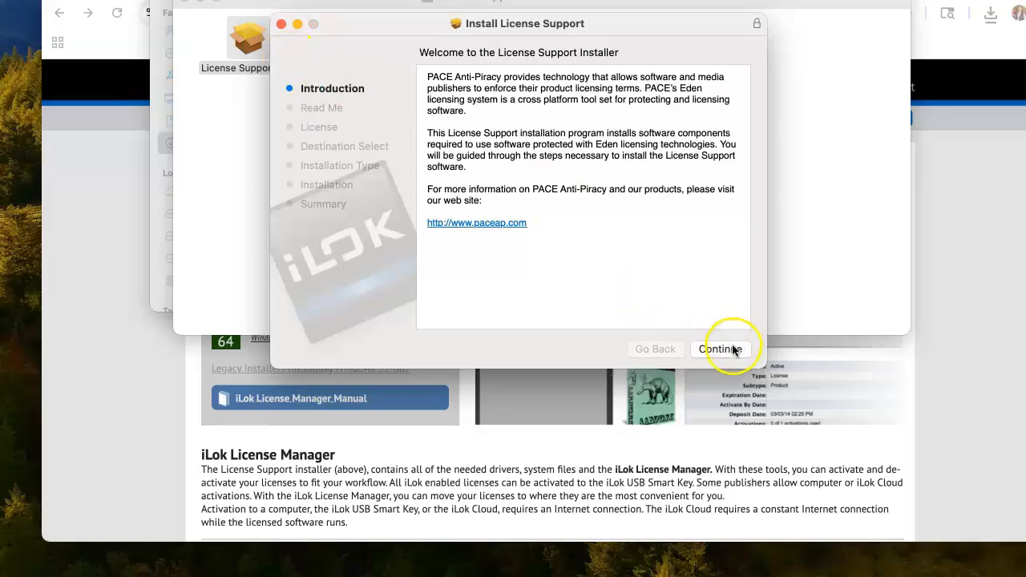
Step: Move through the License Support introduction and Read Me, and accept the license agreement
left_click(731, 349)
left_click(732, 349)
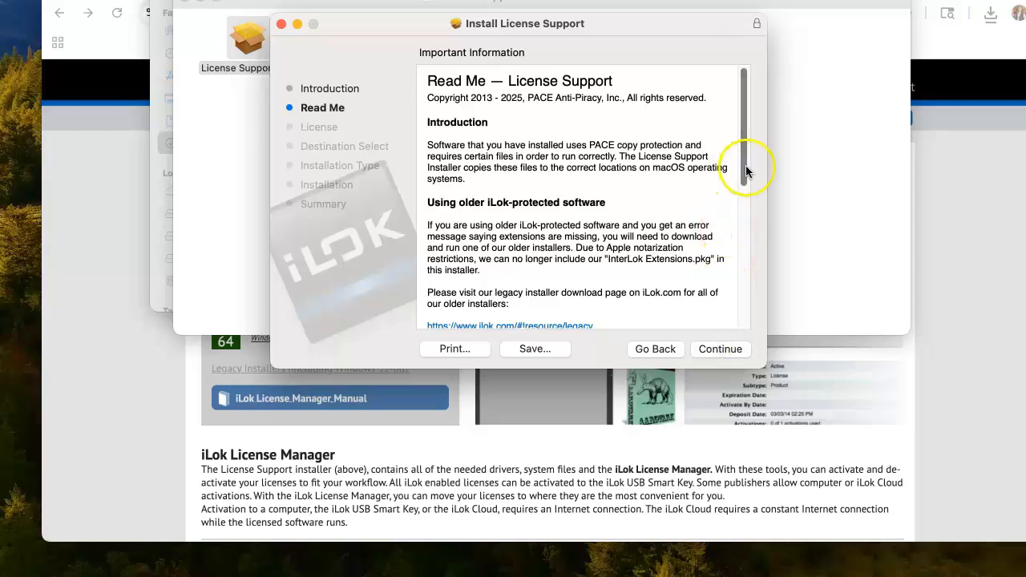
left_click_drag(746, 165, 745, 303)
left_click(714, 351)
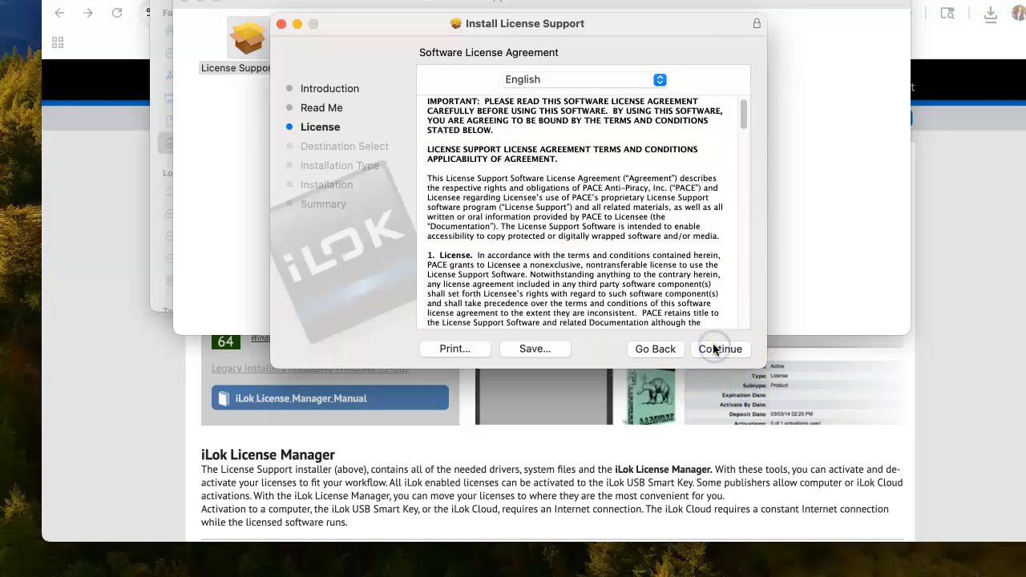
scroll(729, 174, "down", 5)
scroll(729, 175, "down", 10)
left_click(730, 348)
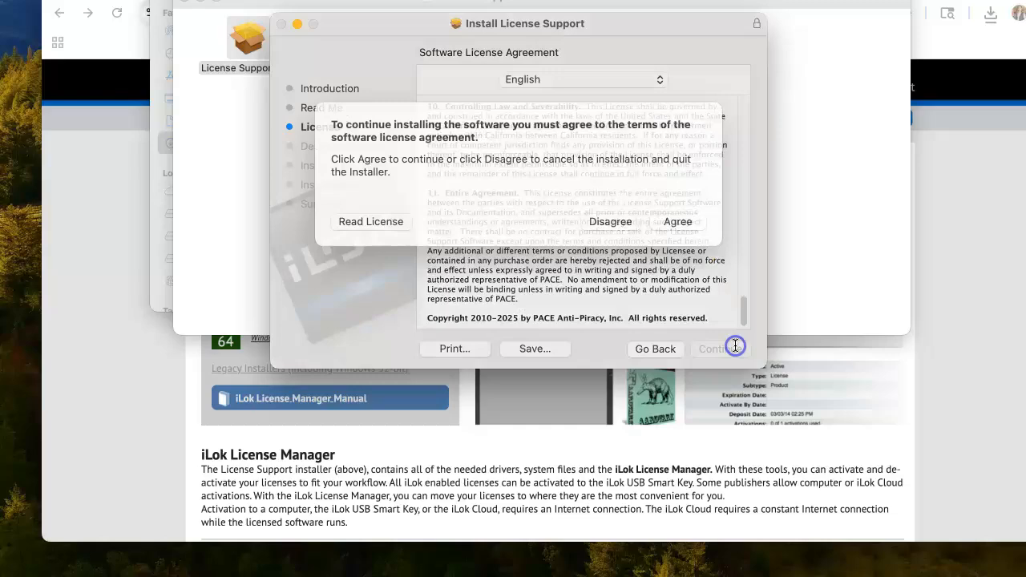
left_click(680, 238)
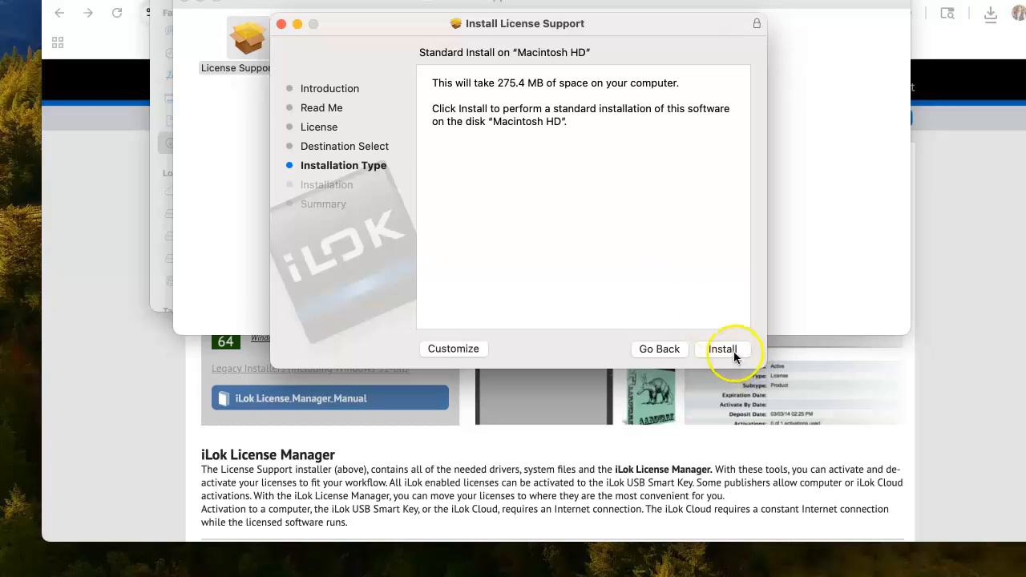
Step: Install on Macintosh HD with administrator approval, then close and move the installer to the Trash
left_click(723, 350)
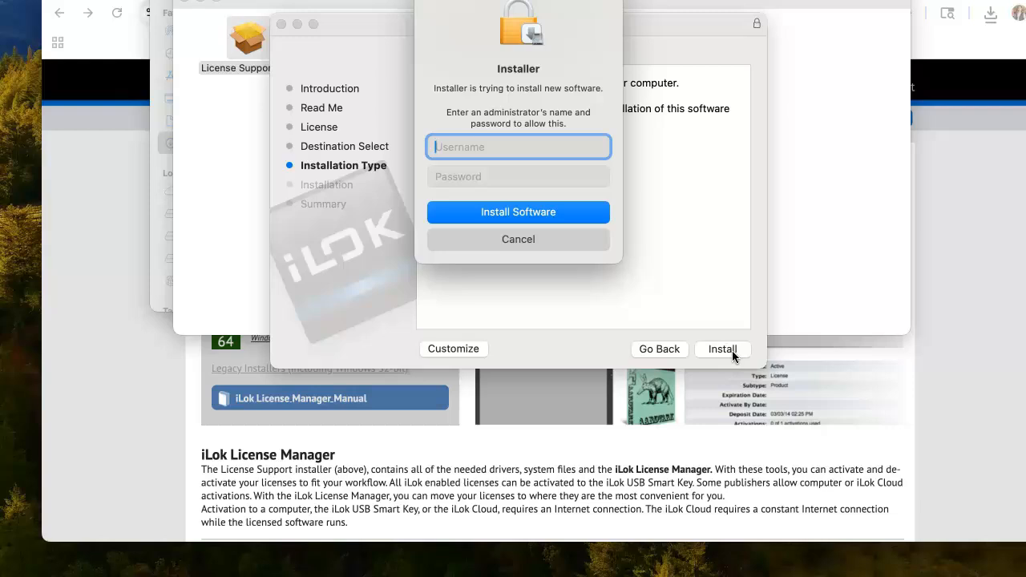
type("••••••••••••")
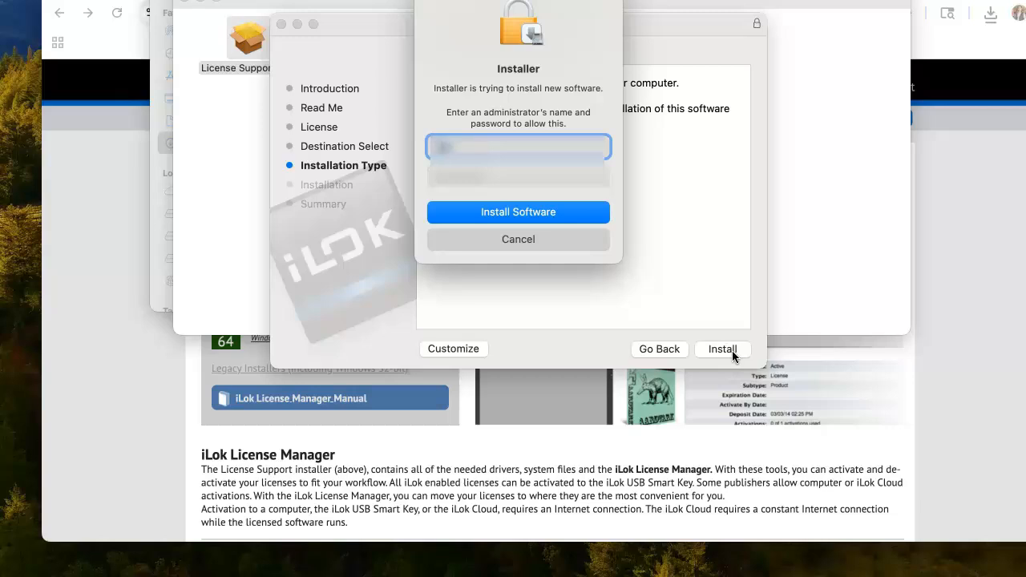
type("••")
key("Tab")
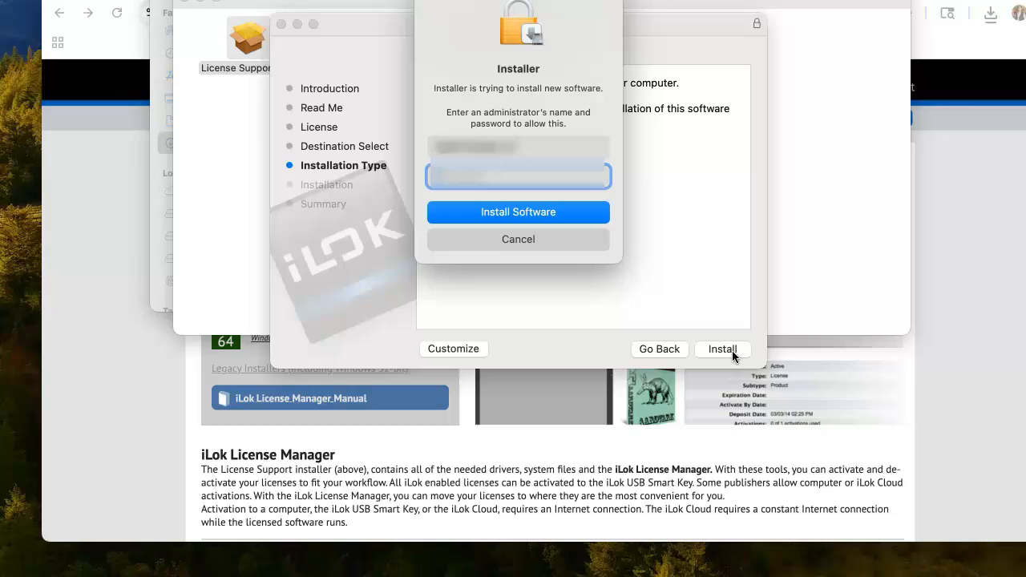
type("•••••••••••")
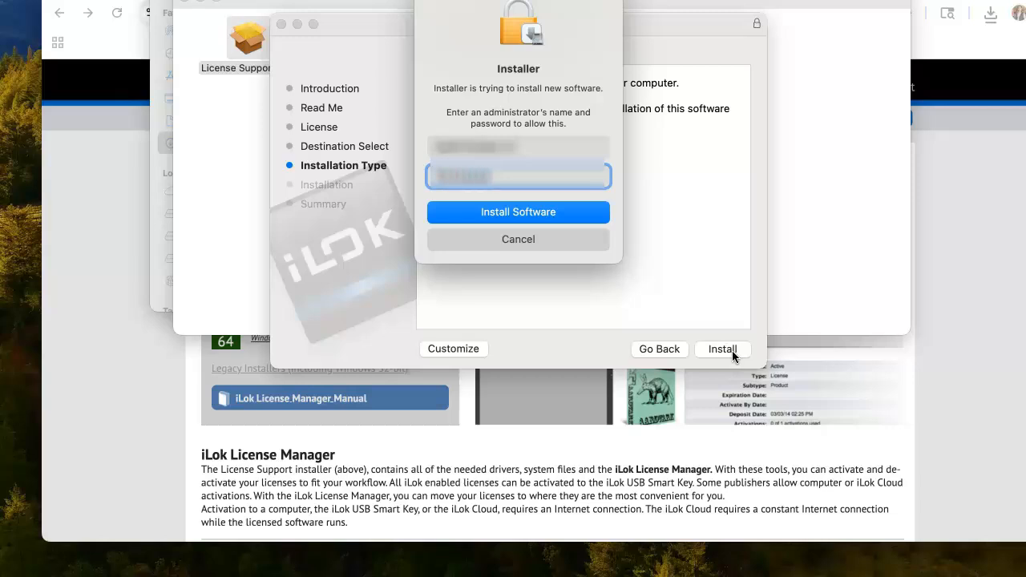
left_click(571, 210)
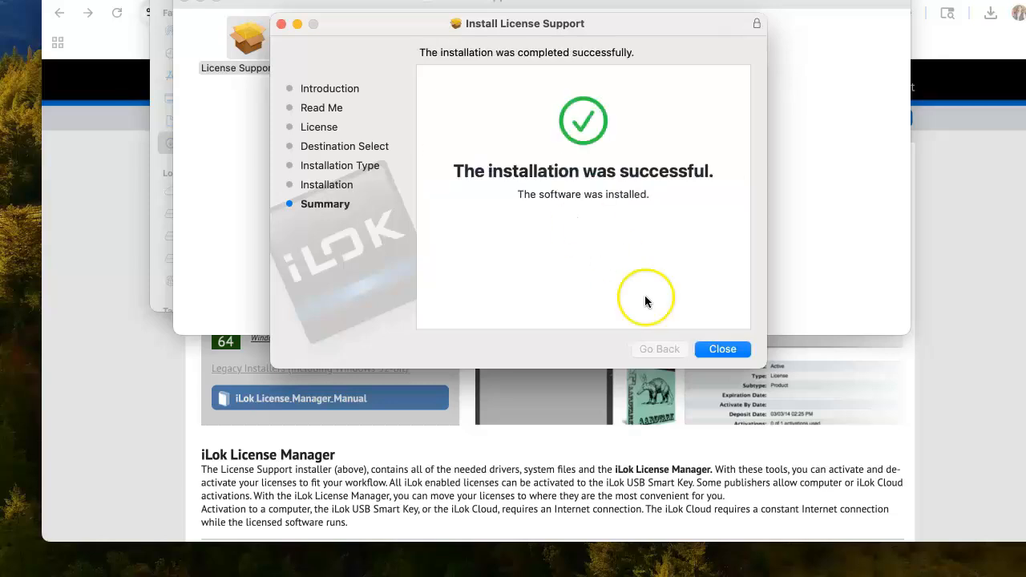
left_click(709, 351)
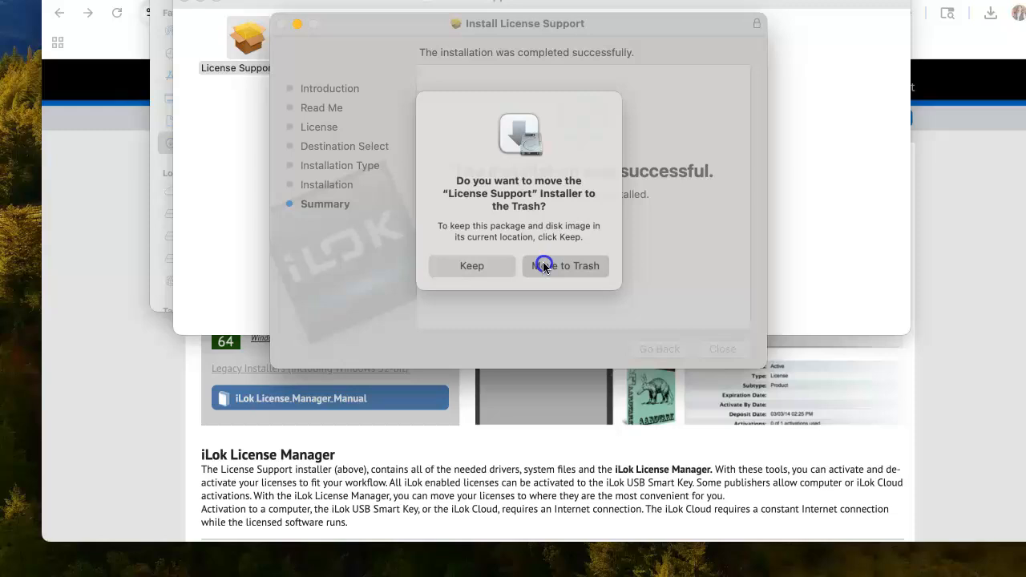
left_click(543, 265)
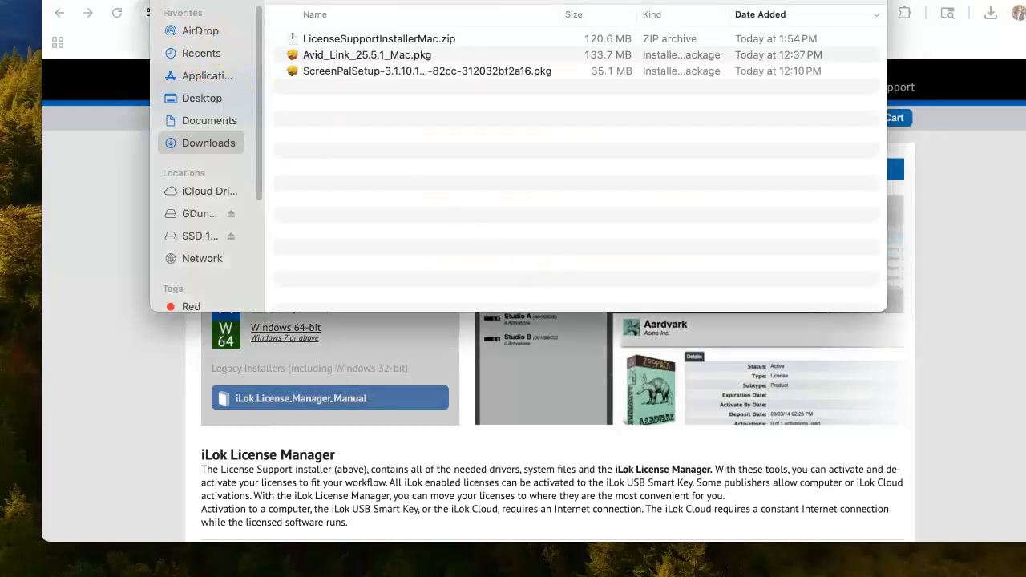
Step: Close the Downloads window and confirm iLok License Manager is in Applications
key("super+w")
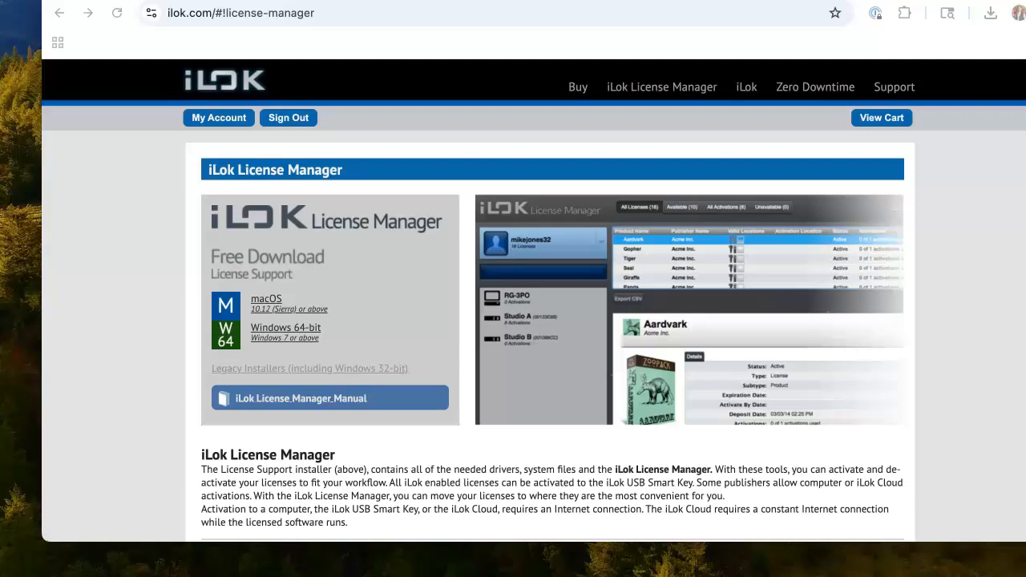
key("super+Tab")
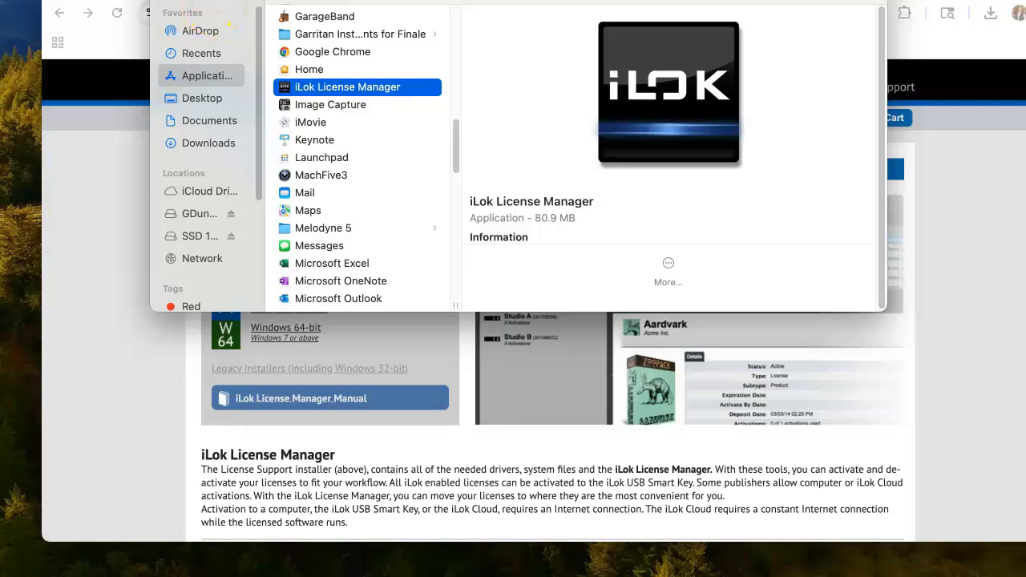
left_click(166, 1)
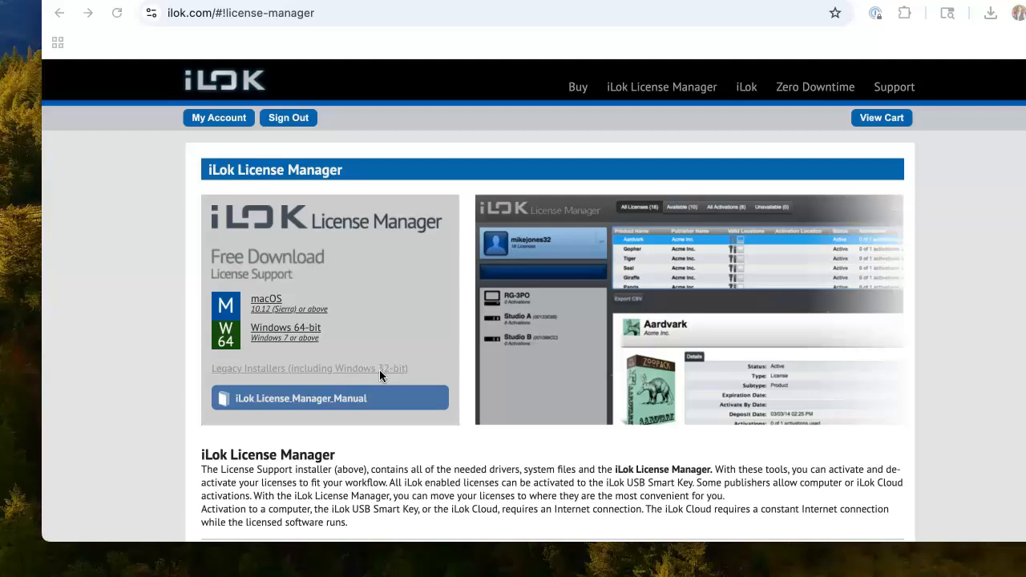
Step: Close the Avid Products browser window and hide the iLok page to reveal the desktop
left_click(132, 277)
left_click_drag(300, 134, 271, 138)
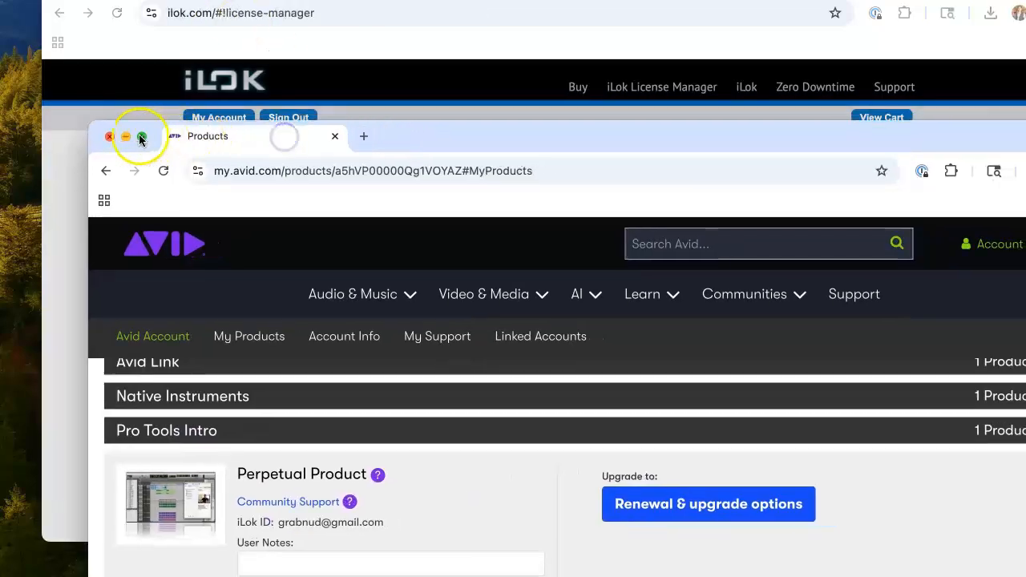
left_click(109, 136)
left_click(64, 23)
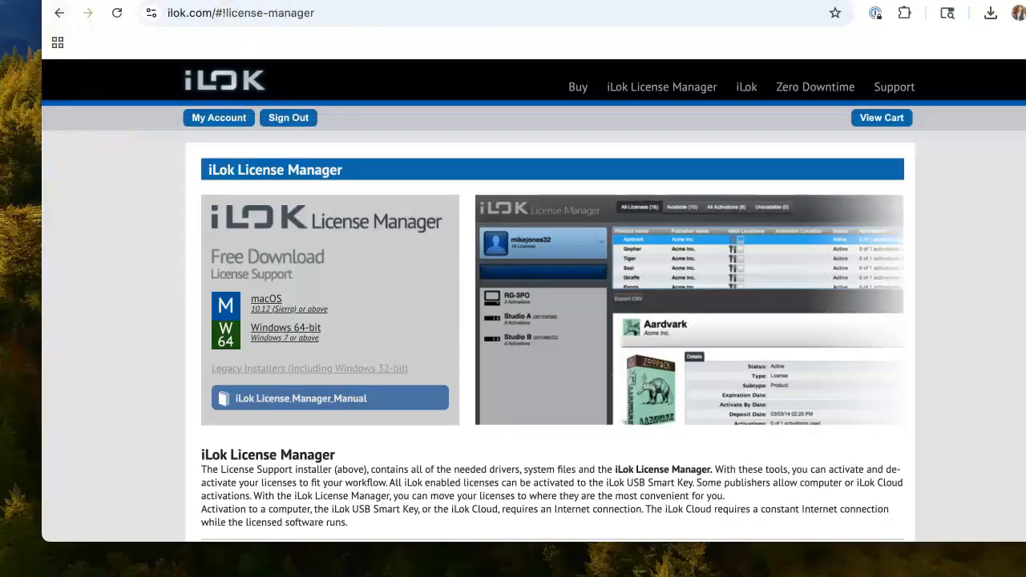
key("super+w")
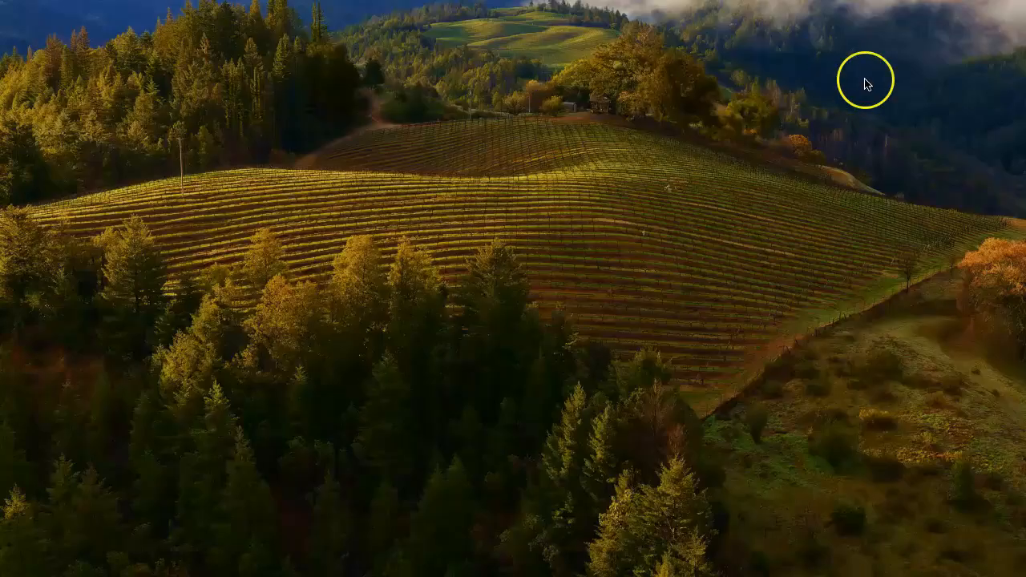
Step: Find Pro Tools in the Finder Applications folder and launch it
left_click_drag(553, 0, 518, 0)
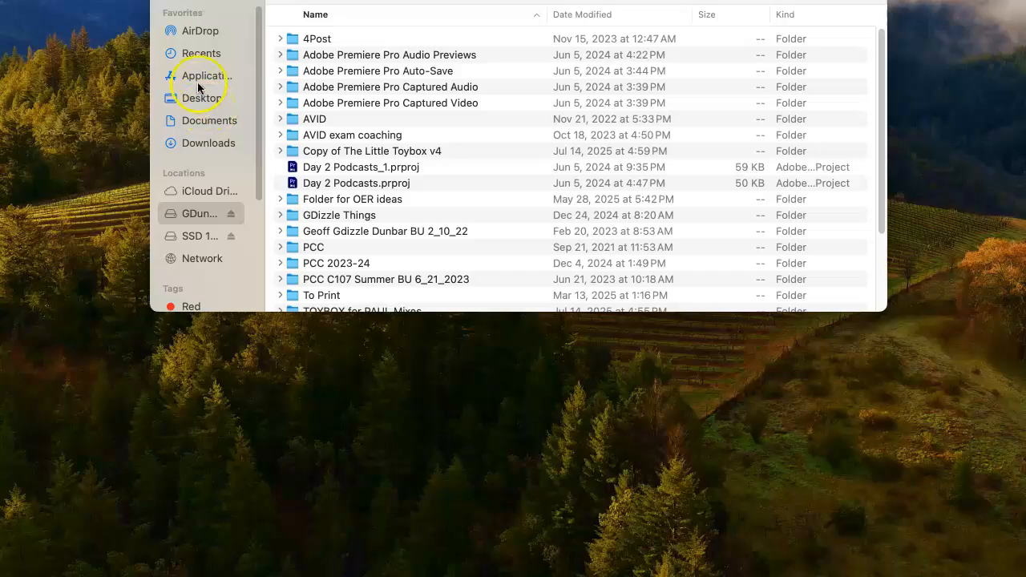
left_click(200, 76)
left_click_drag(455, 32, 470, 210)
left_click(348, 233)
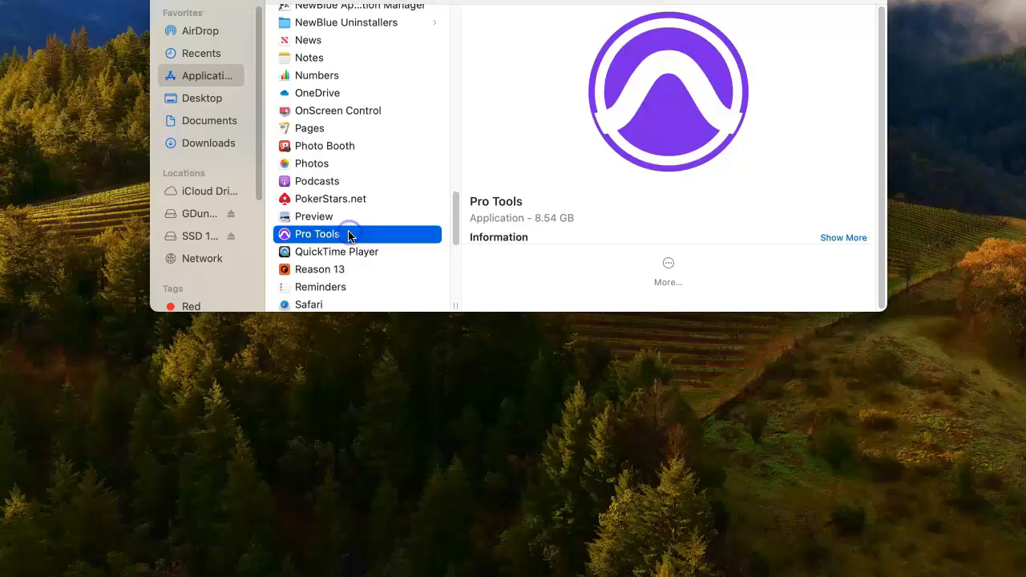
double_click(286, 236)
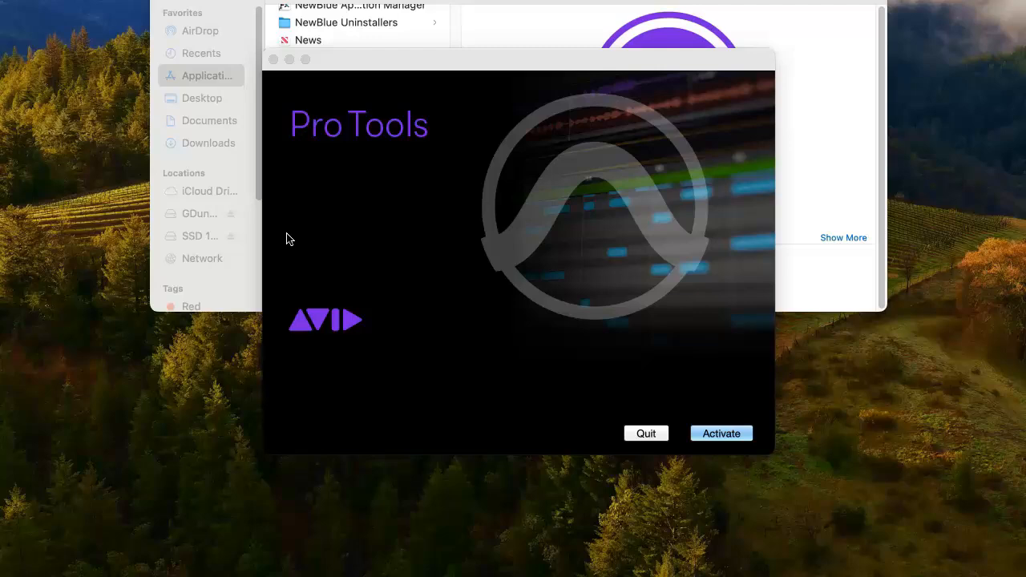
Step: Activate Pro Tools with the iLok User ID and password, choosing Pro Tools Intro and this computer
left_click(719, 434)
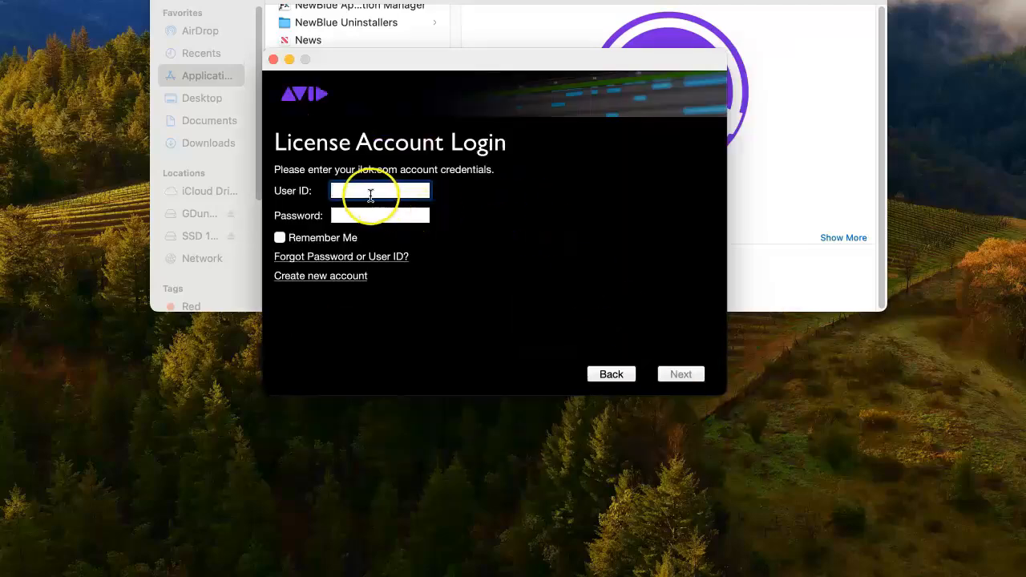
type("gd")
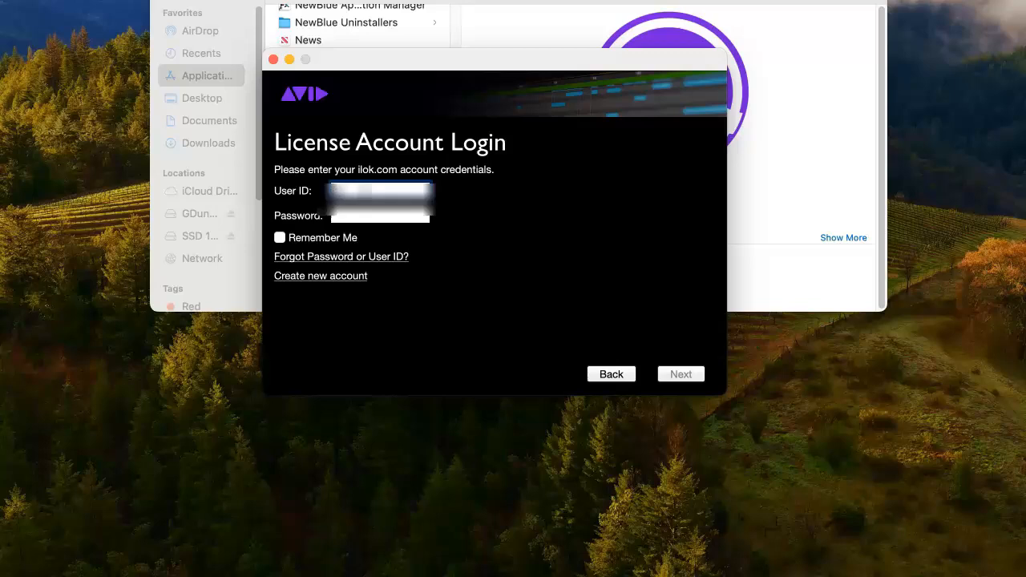
type("*****************")
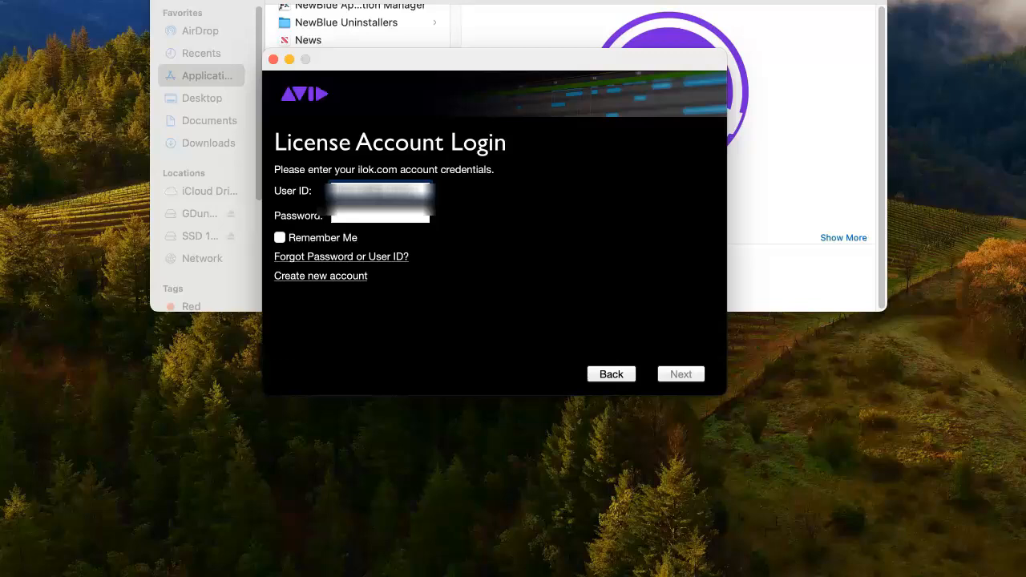
left_click(369, 219)
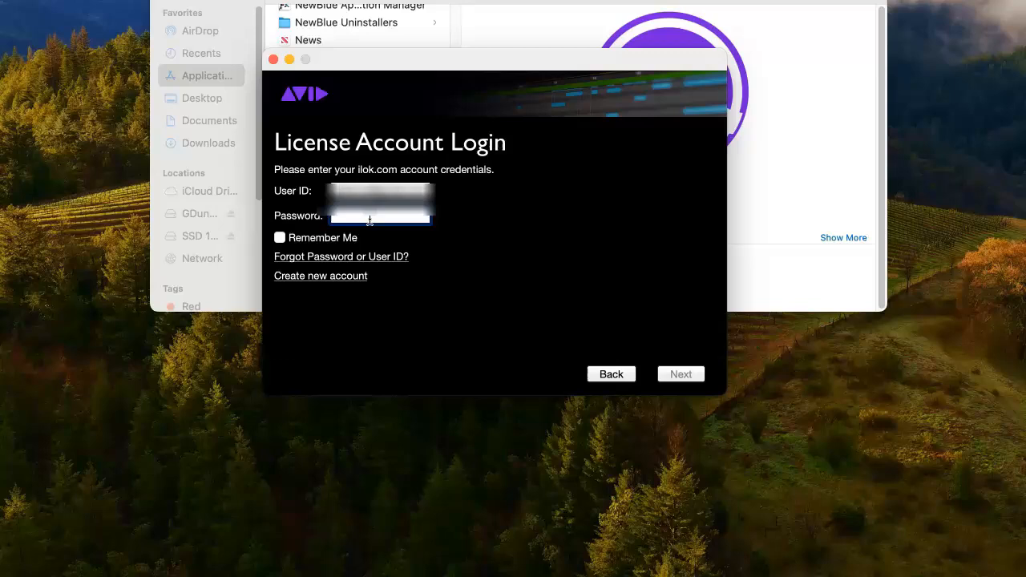
type("**********")
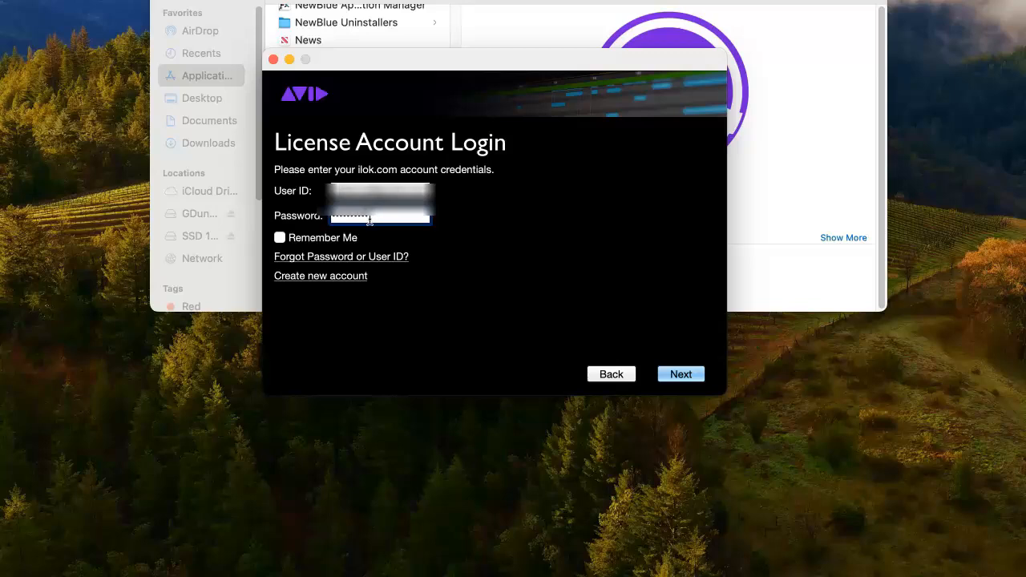
left_click(685, 374)
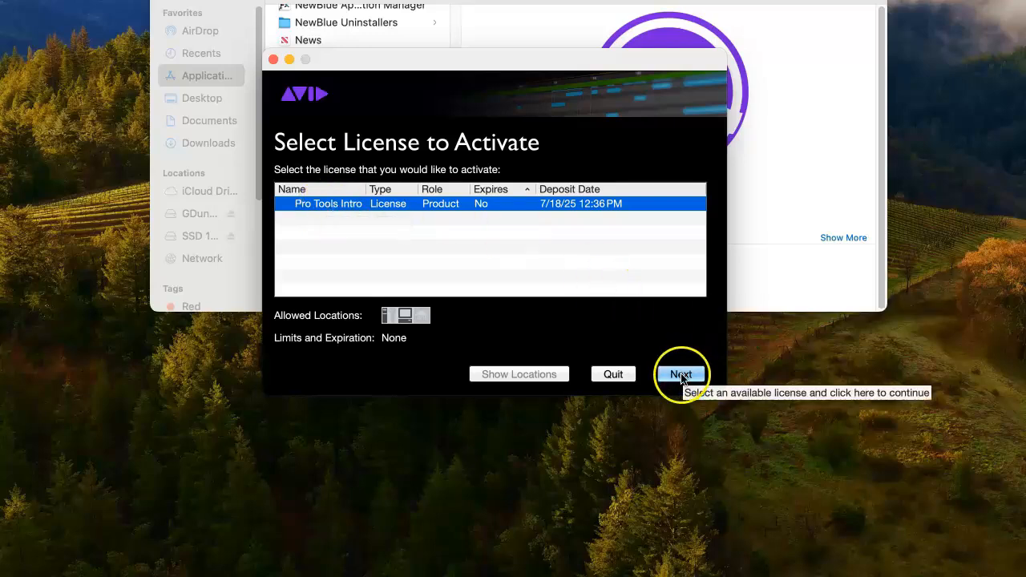
left_click(680, 375)
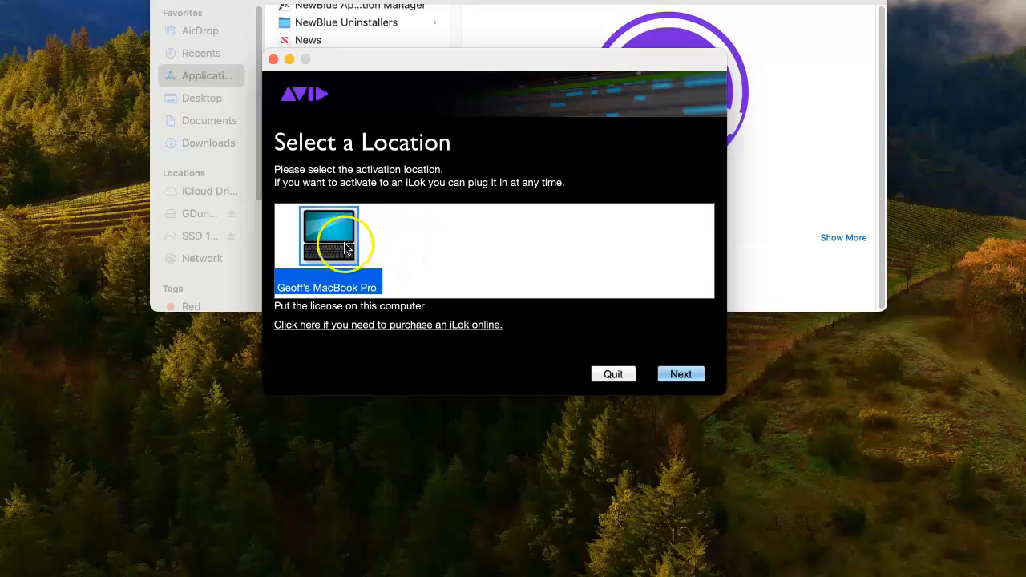
left_click(685, 374)
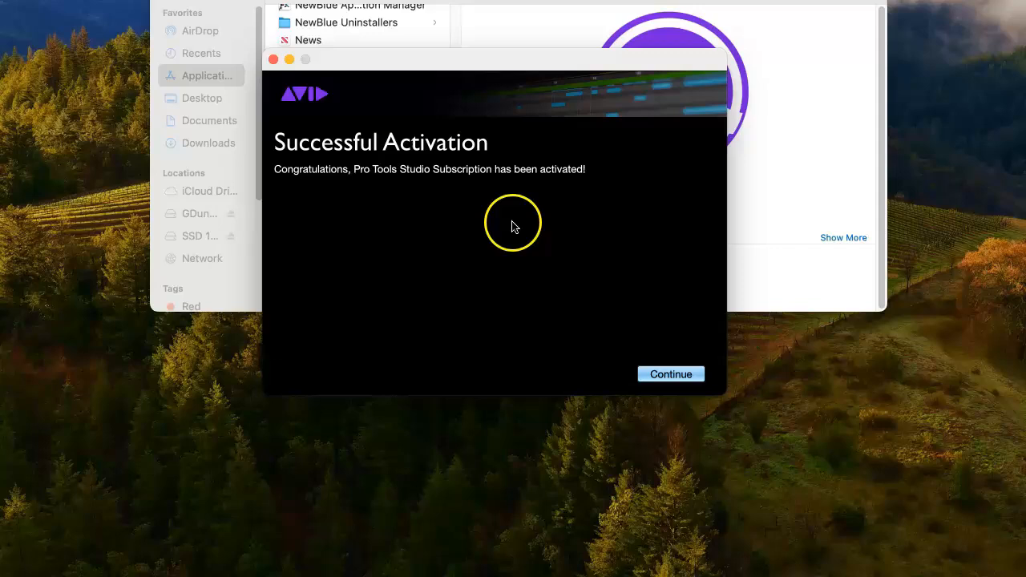
Step: Continue past Successful Activation and drag the Pro Tools Intro 2025.6 dashboard fully into view
left_click(662, 374)
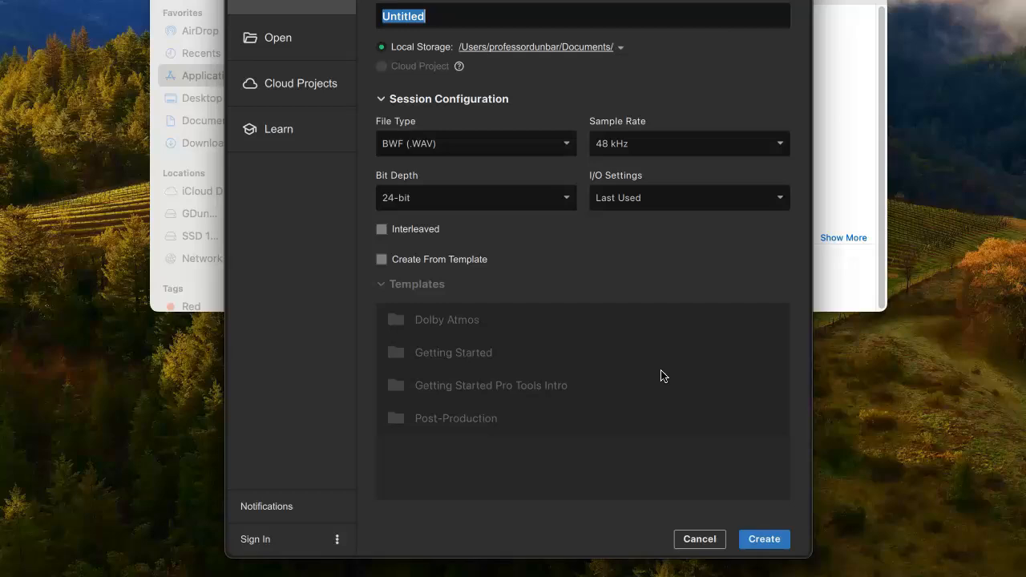
left_click_drag(438, 0, 439, 11)
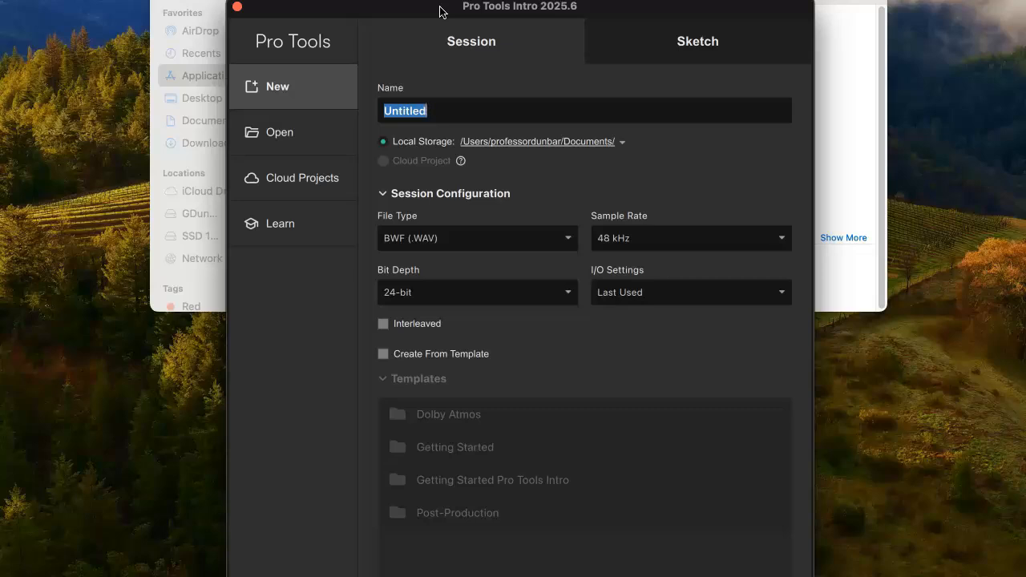
left_click(290, 231)
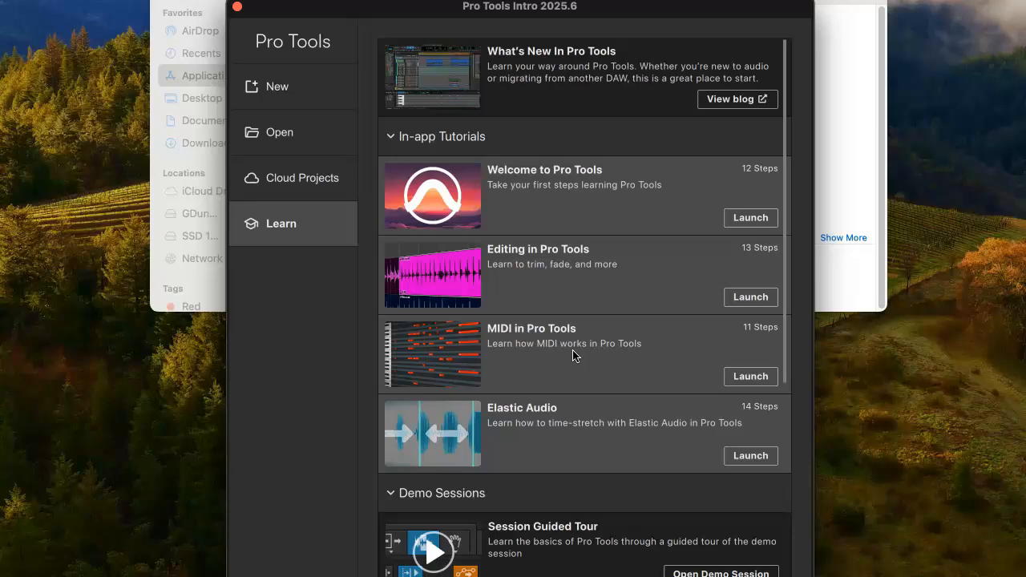
left_click(284, 91)
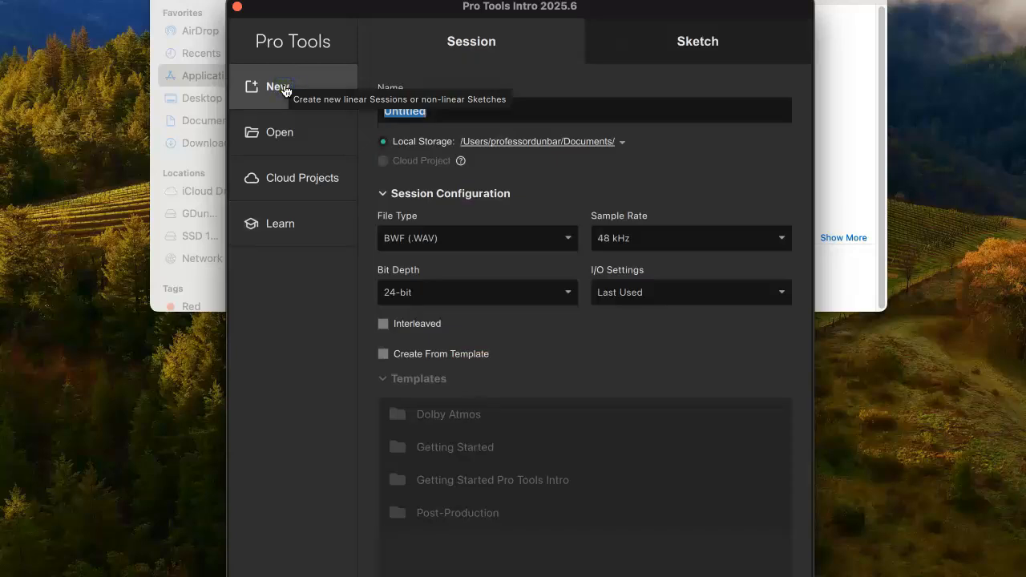